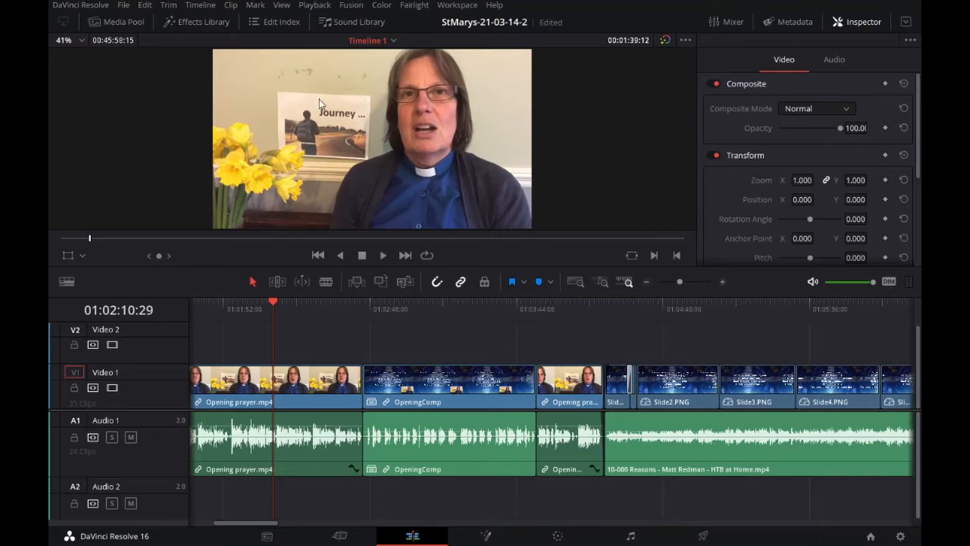
Play the Opening prayer.mp4 clip from 01:02:10:29 for a moment and pause the playback
key("space")
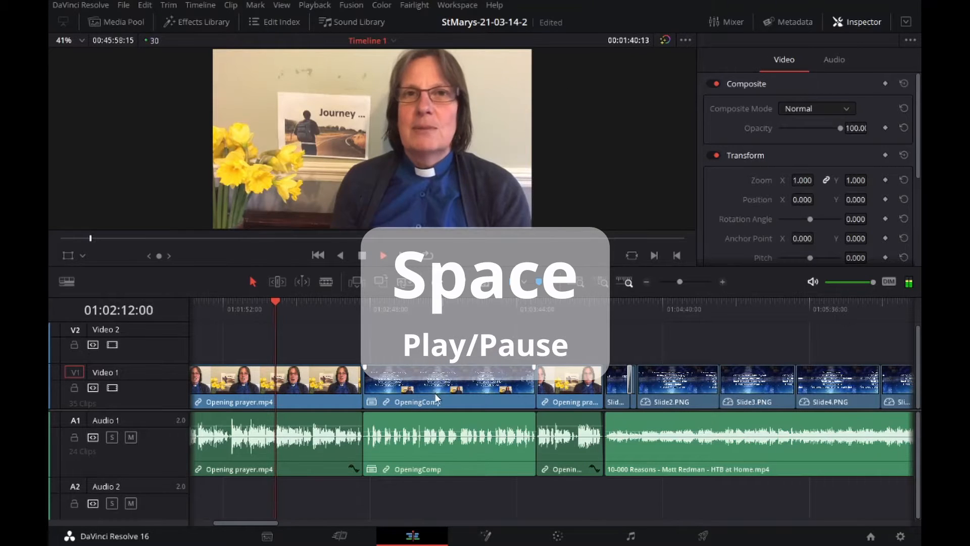
key("space")
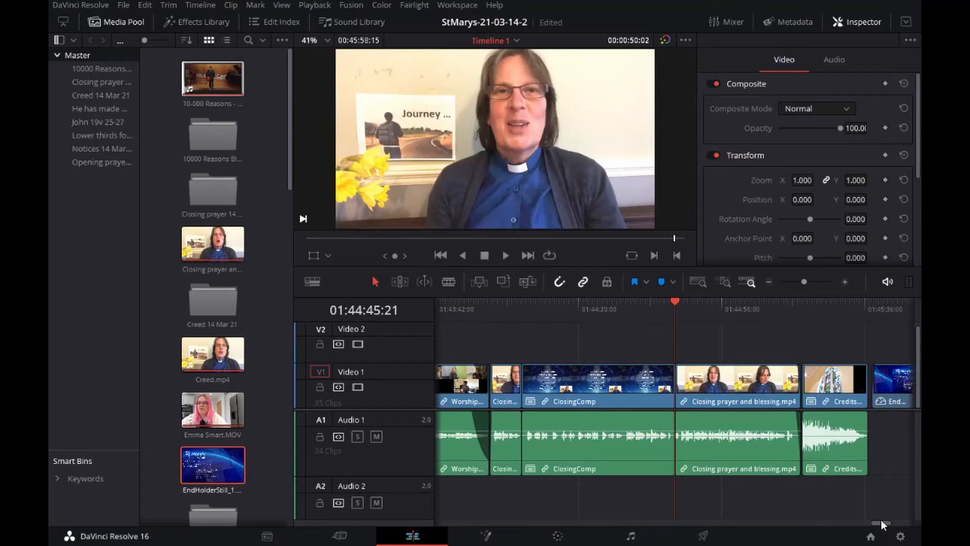
Examine the timeline around the closing prayer and worship clips at several zoom levels and positions
left_click_drag(881, 522, 488, 531)
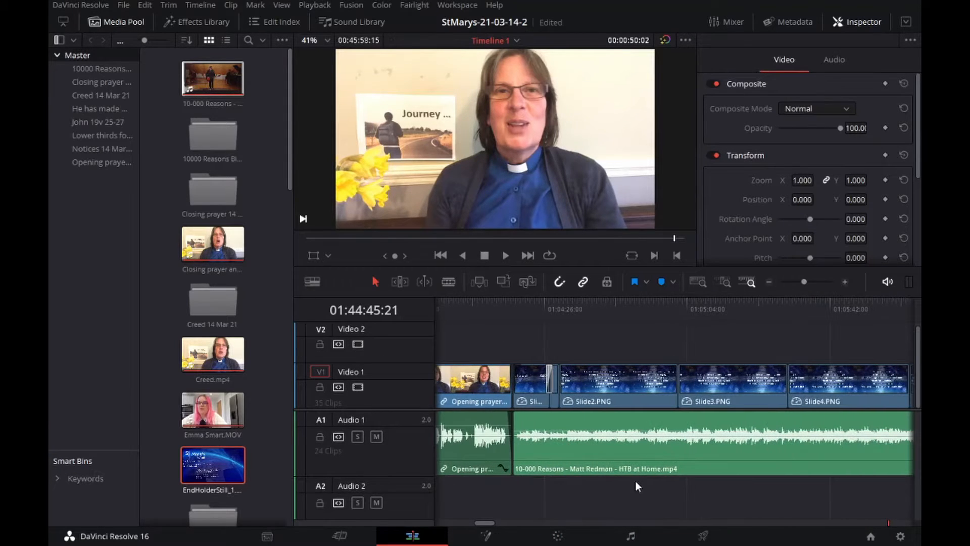
mouse_move(810, 286)
left_mouse_down()
mouse_move(795, 283)
mouse_move(825, 284)
mouse_move(803, 285)
left_mouse_up()
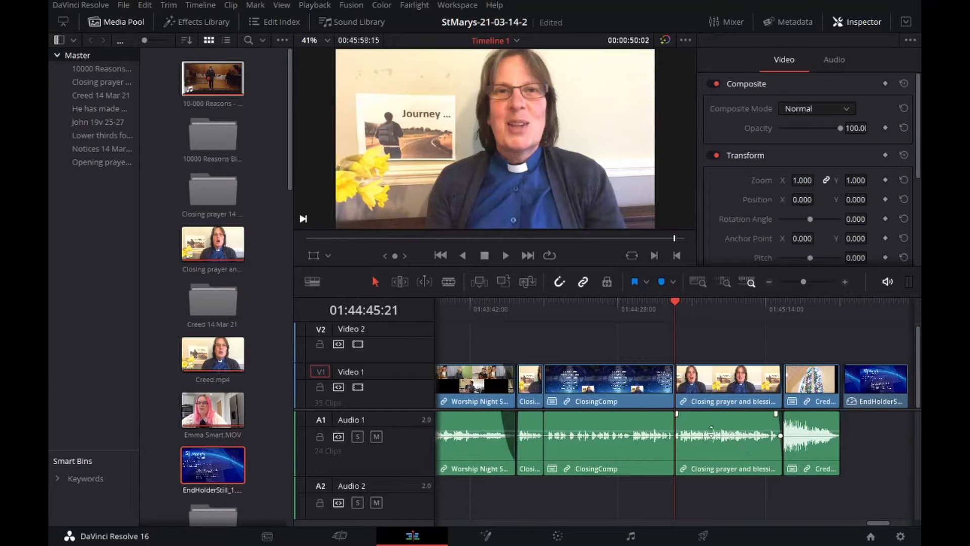
scroll(708, 418, "up", 5)
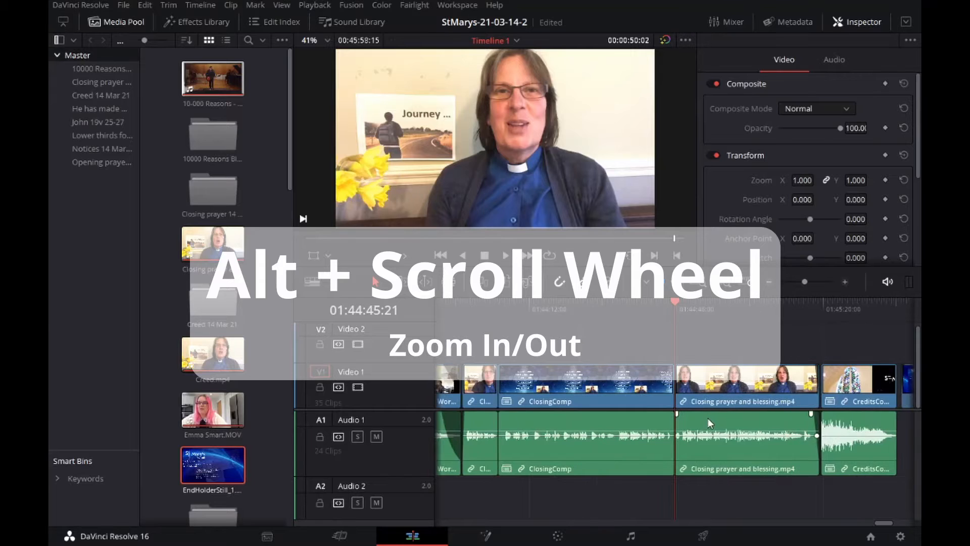
scroll(708, 417, "down", 5)
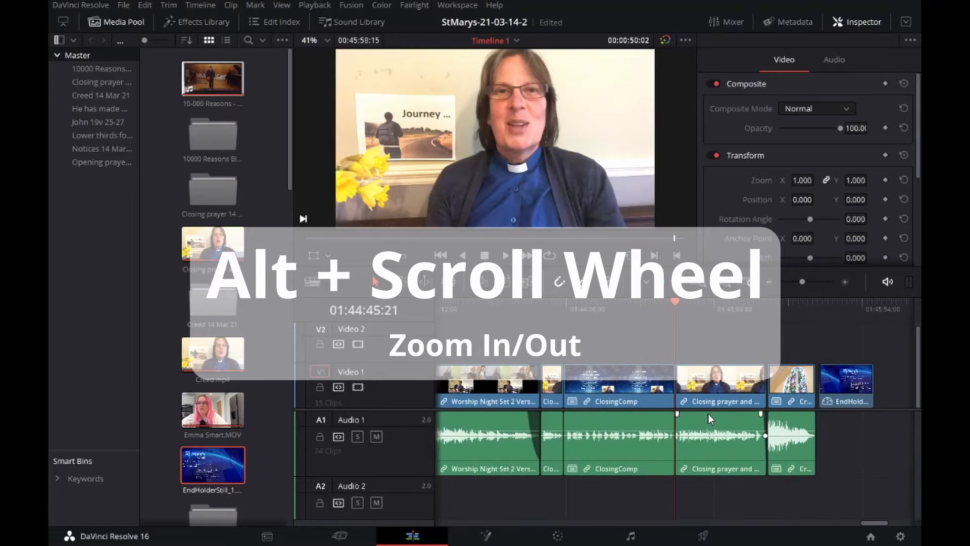
scroll(708, 413, "up", 3)
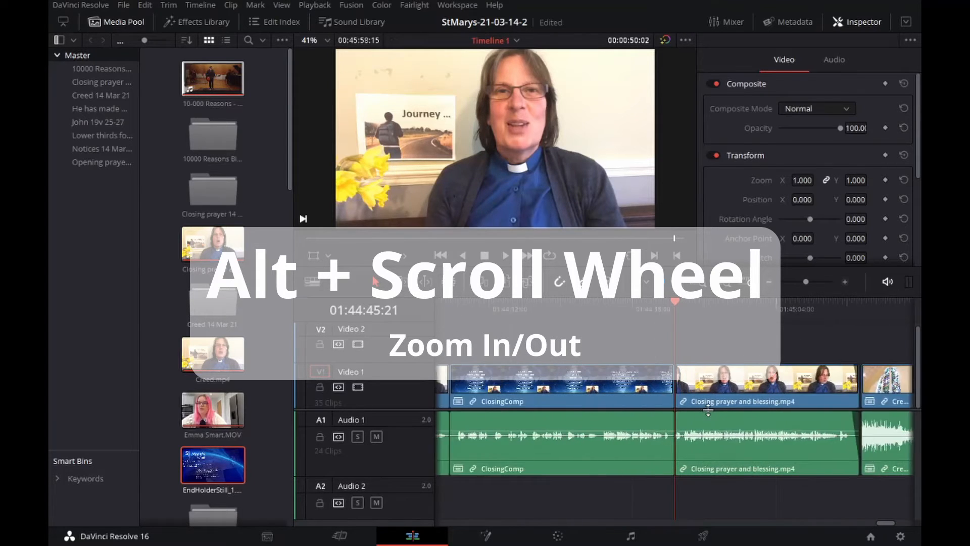
scroll(708, 410, "down", 5)
scroll(708, 409, "up", 3)
scroll(708, 408, "down", 6)
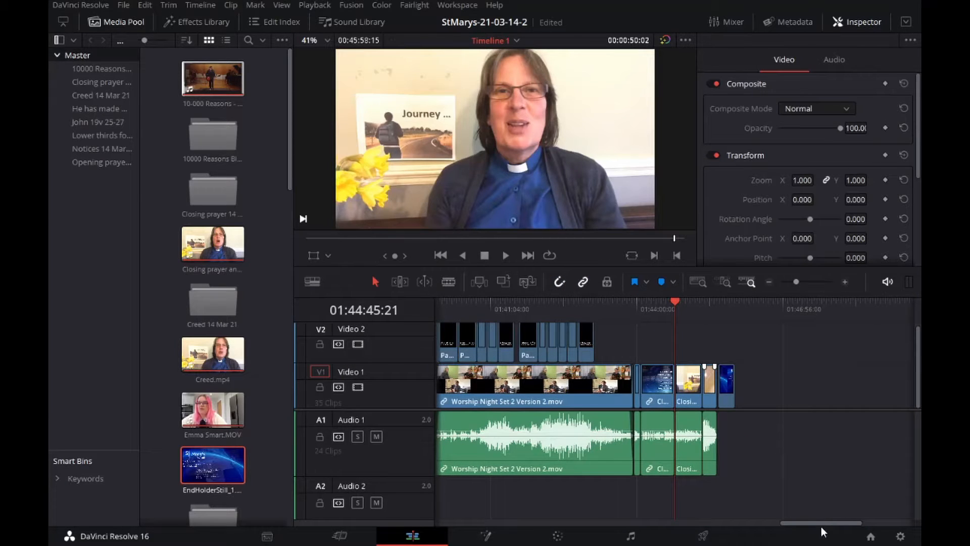
left_click_drag(821, 527, 626, 525)
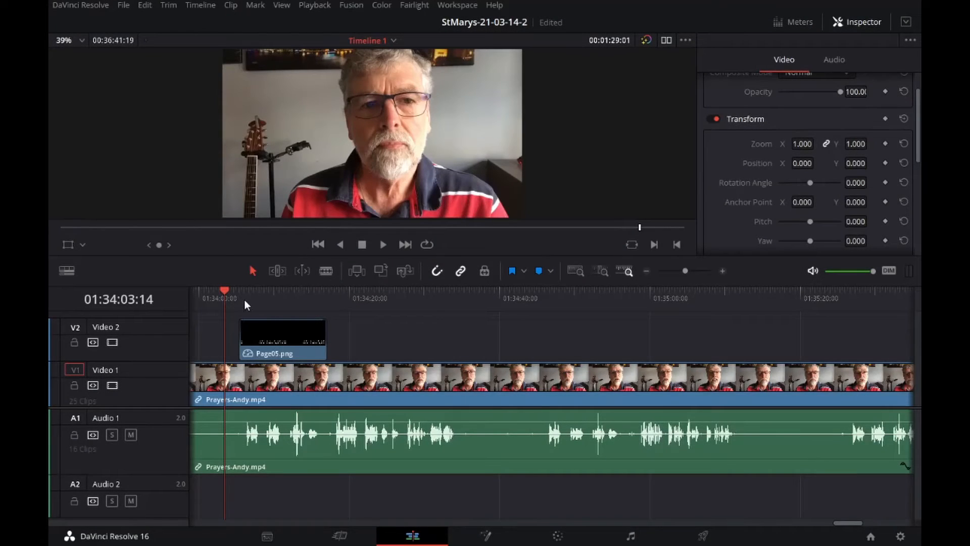
Play the prayers clip from just before the Page05.png caption and pause once the caption shows over the speaker
left_click_drag(244, 299, 229, 298)
key("space")
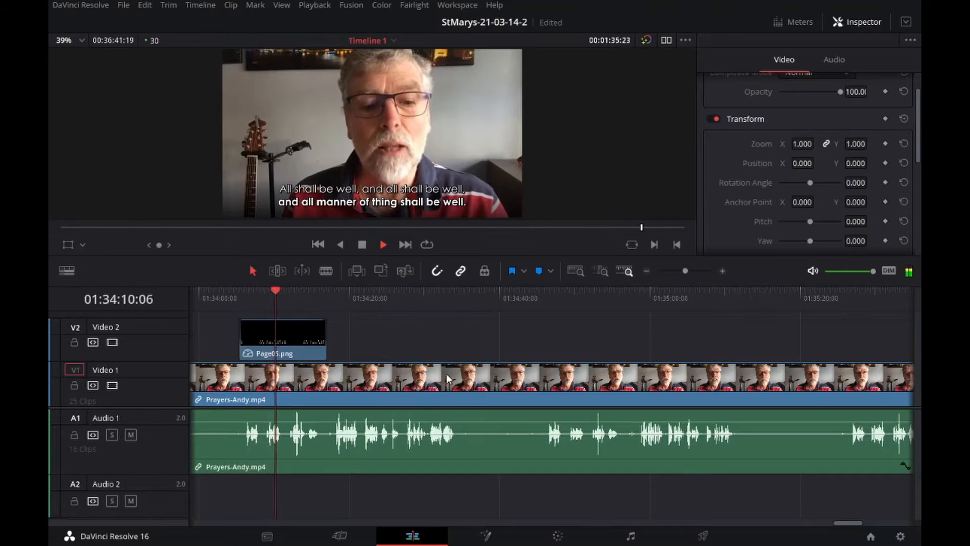
key("space")
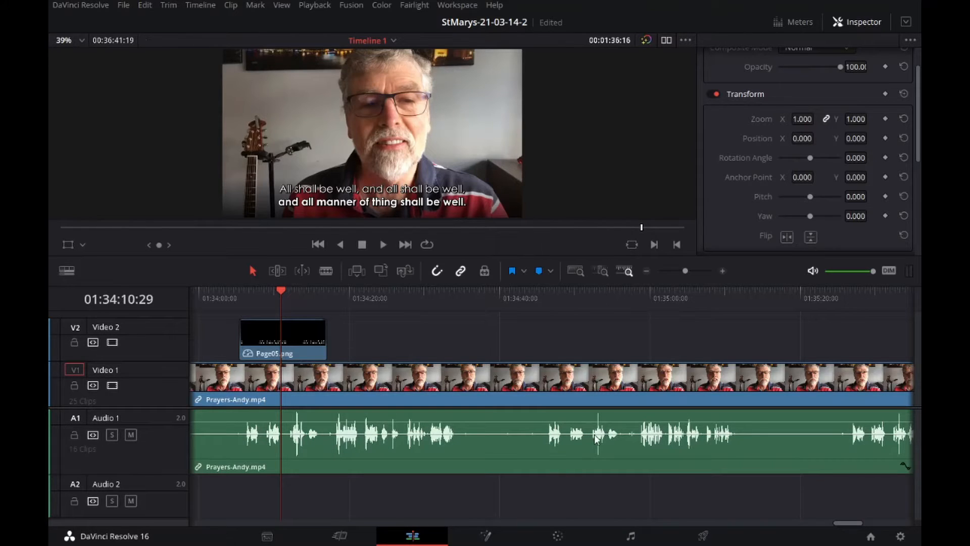
Duplicate the Page05.png caption about 40 seconds further along Video 2 and play the prayers clip from just before the copy
left_click(254, 346)
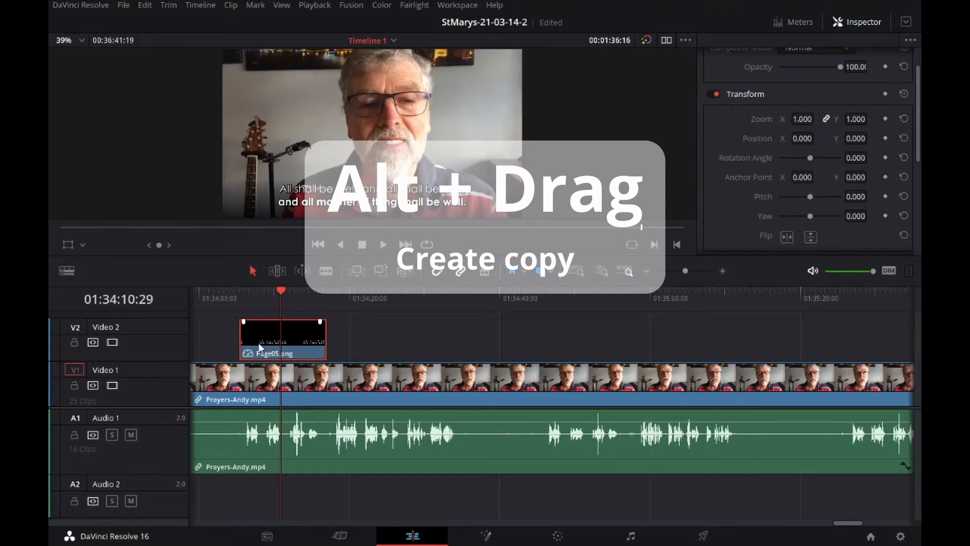
left_click_drag(259, 343, 557, 349)
left_click_drag(537, 298, 523, 297)
key("space")
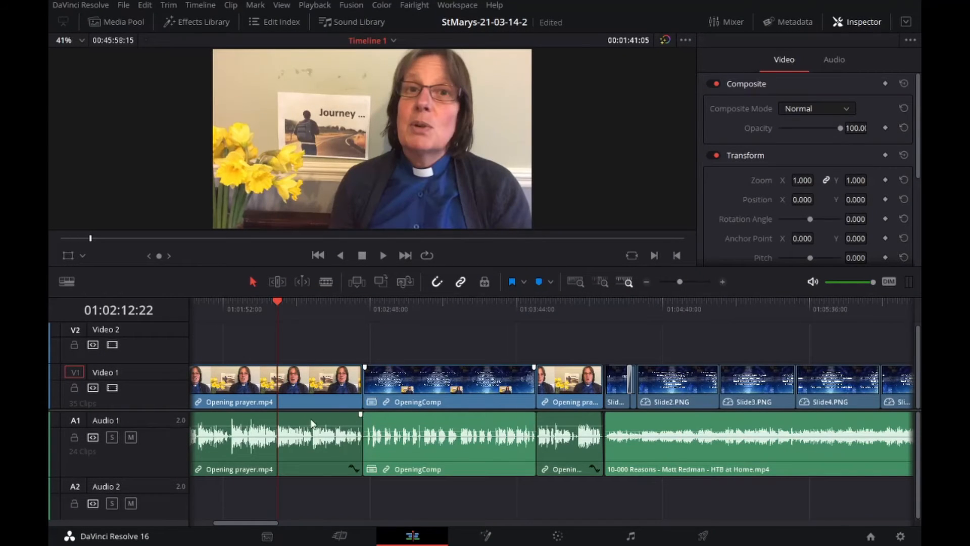
Turn snapping off, shift the OpeningComp clip slightly along the timeline, and undo the move
left_click(436, 282)
left_click_drag(400, 383, 425, 376)
key("ctrl+z")
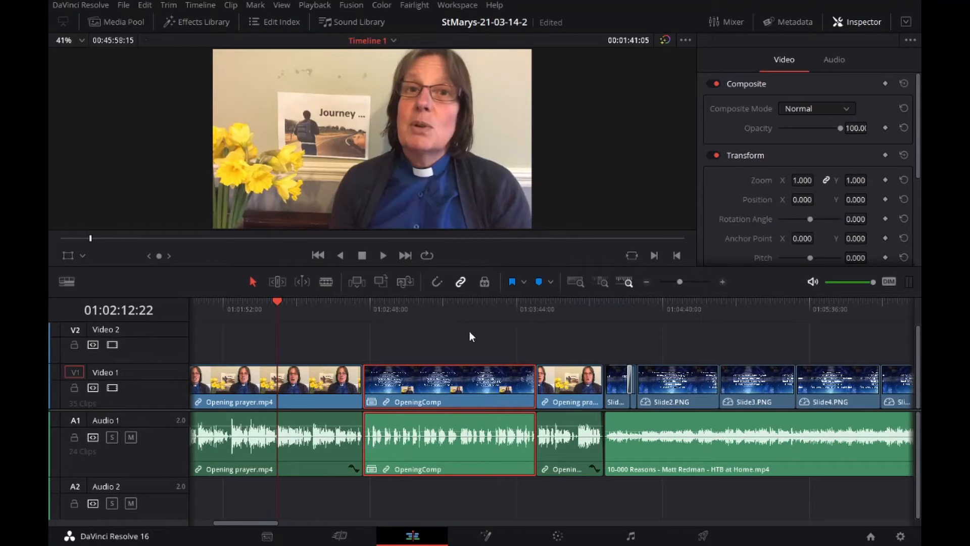
Toggle timeline snapping several times and leave it on
key("n")
key("n")
key("n")
key("n")
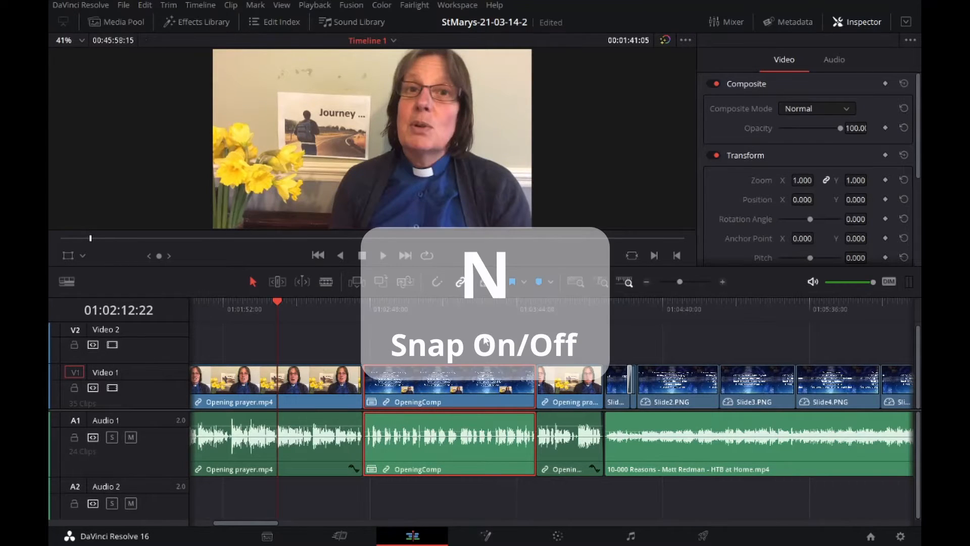
key("n")
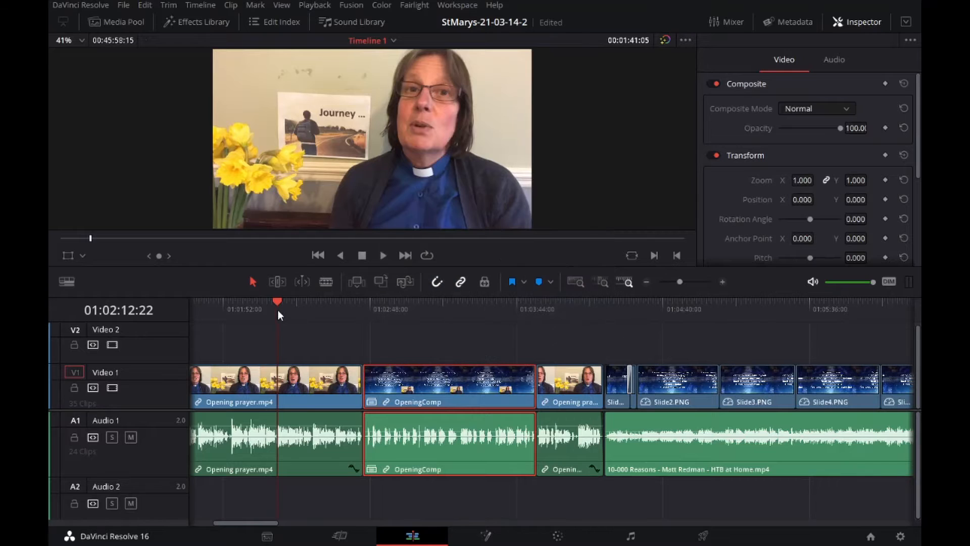
Move the playhead through the Opening prayer clip to 01:02:43:24, just before the OpeningComp clip
left_click_drag(278, 310, 350, 311)
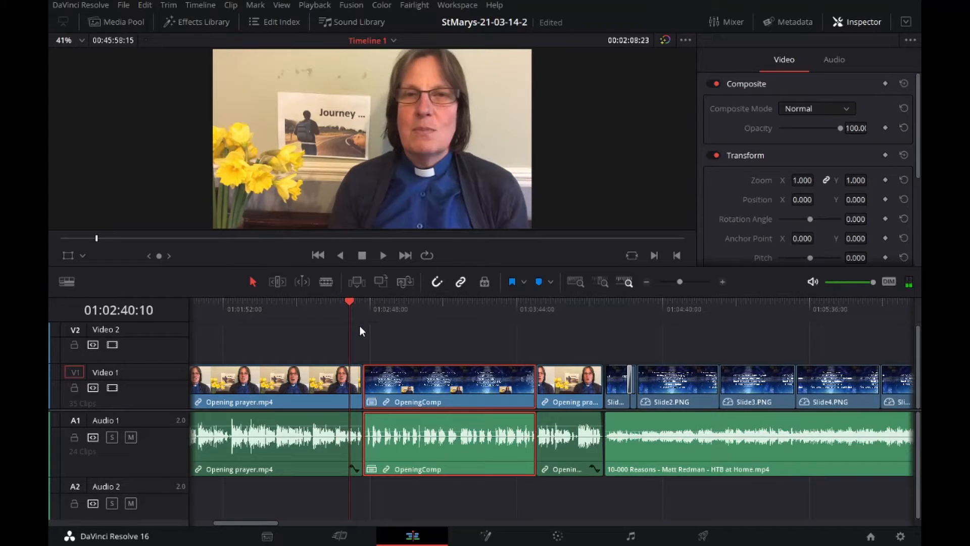
key("n")
left_click_drag(350, 310, 359, 311)
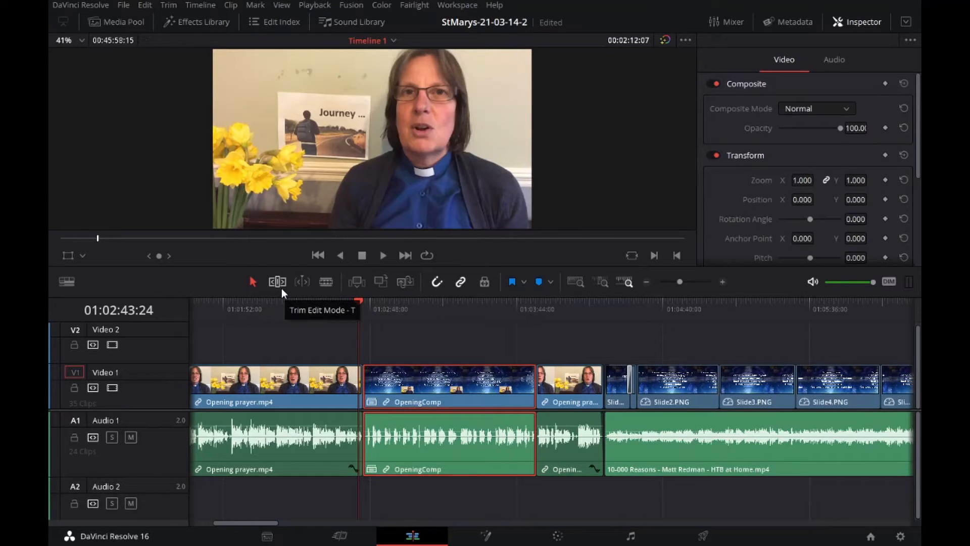
Try to trim the start of the OpeningComp clip in Trim Edit mode, and return to selection mode
left_click(281, 288)
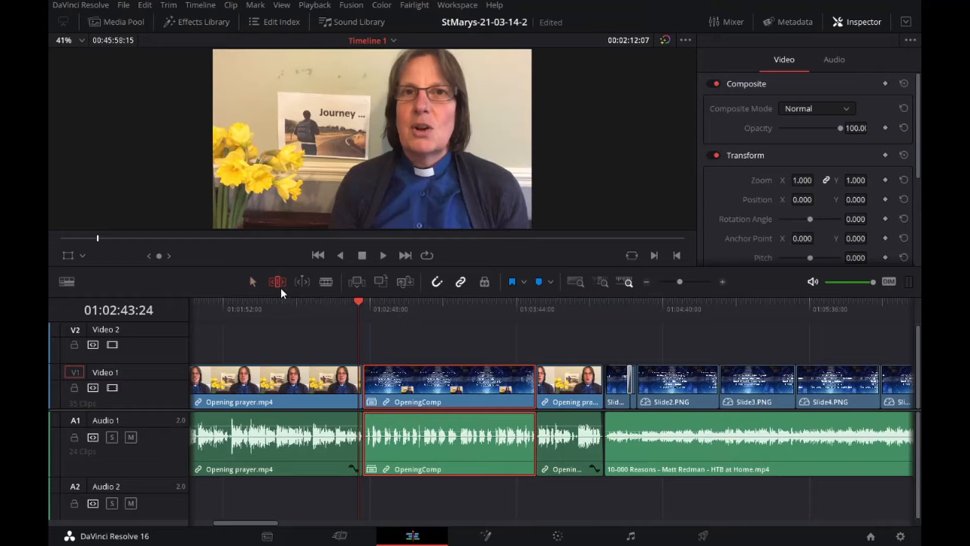
left_click_drag(373, 387, 389, 390)
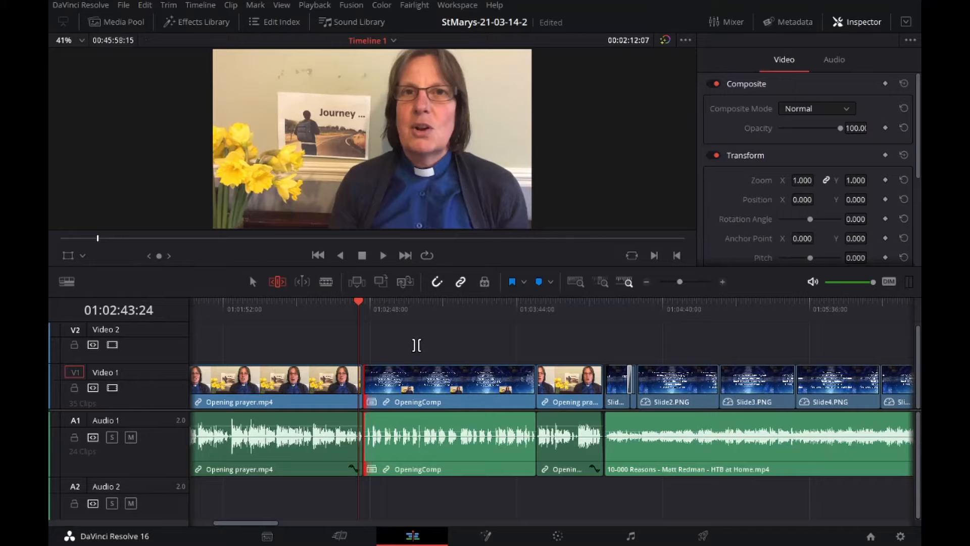
key("a")
Split the Opening prayer clip at 01:02:08:17 and select each of the two pieces in turn
left_click_drag(295, 317, 266, 328)
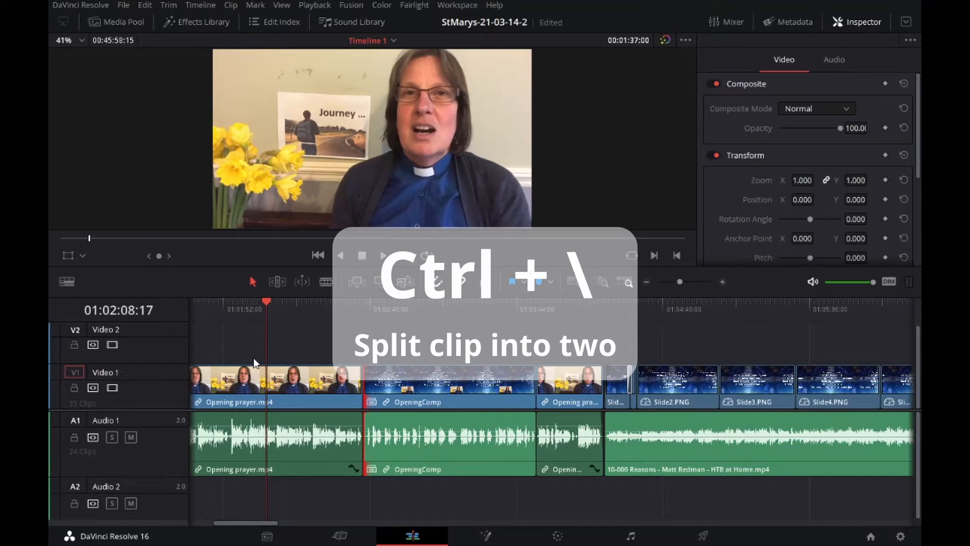
key("ctrl+backslash")
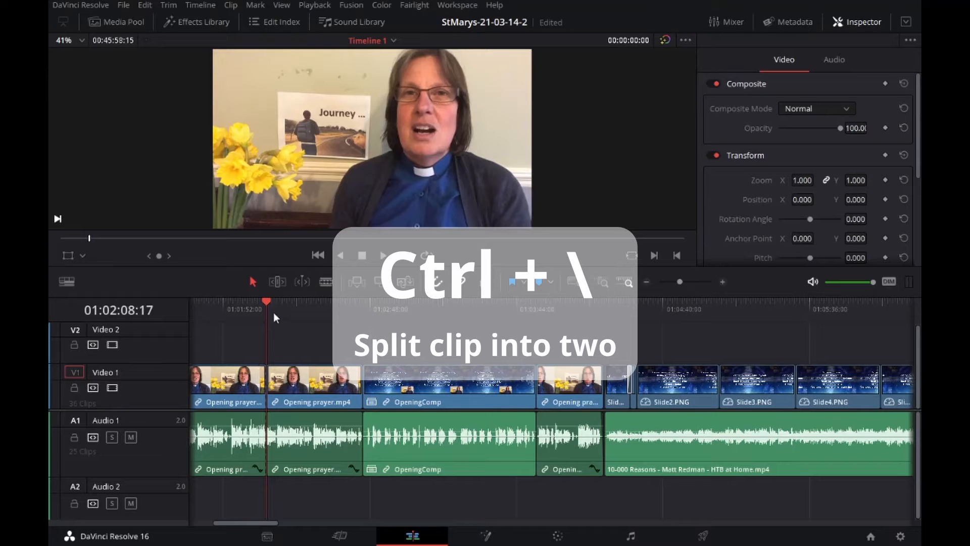
left_click_drag(274, 312, 247, 310)
left_click(288, 382)
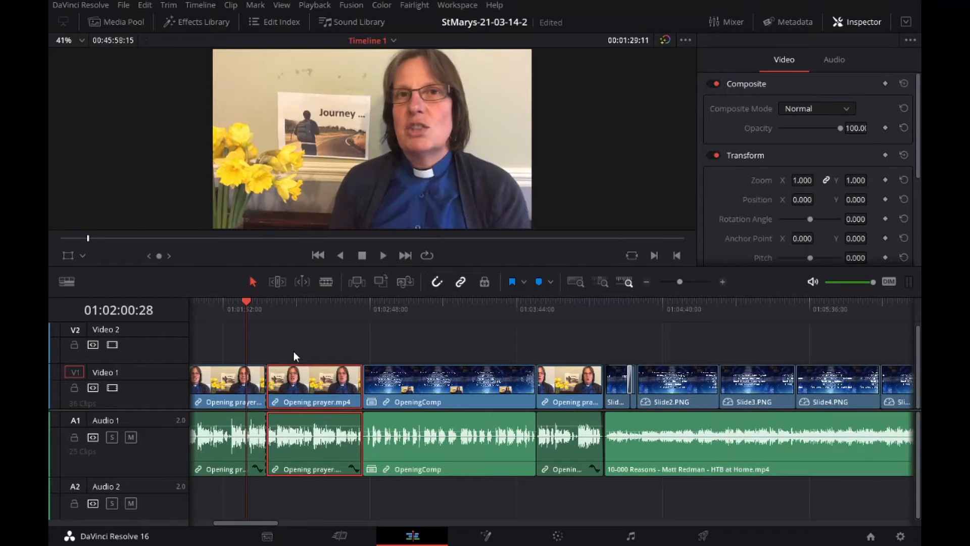
left_click(210, 389)
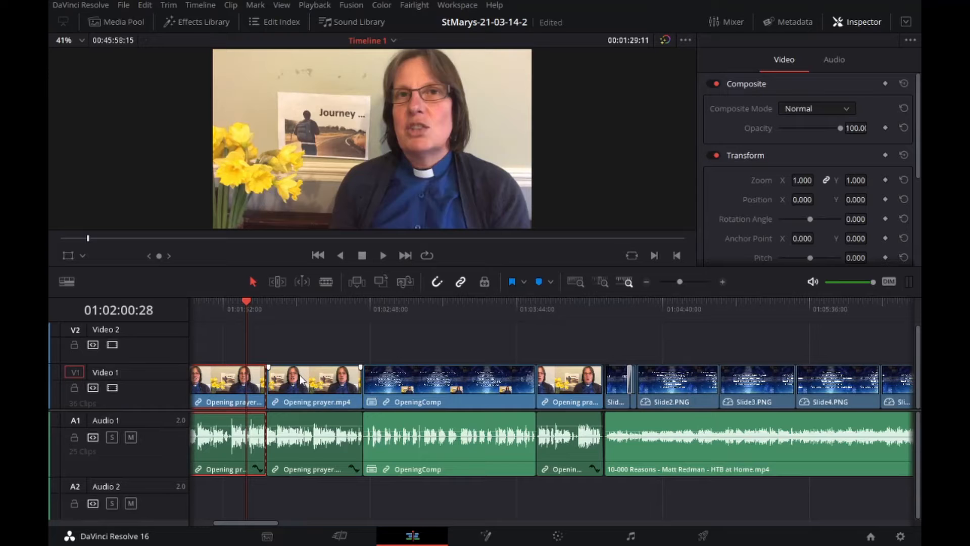
Undo the split of the Opening prayer clip
key("ctrl+z")
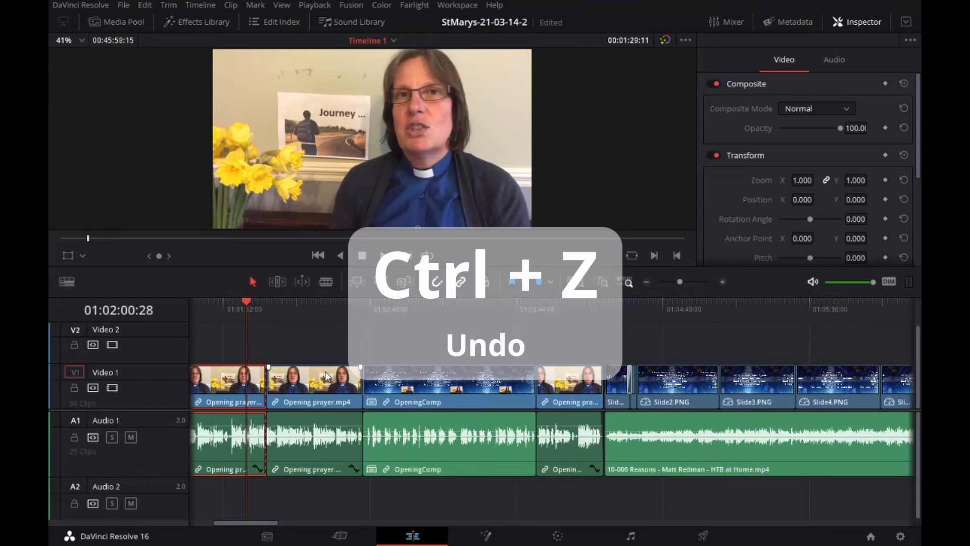
key("ctrl+z")
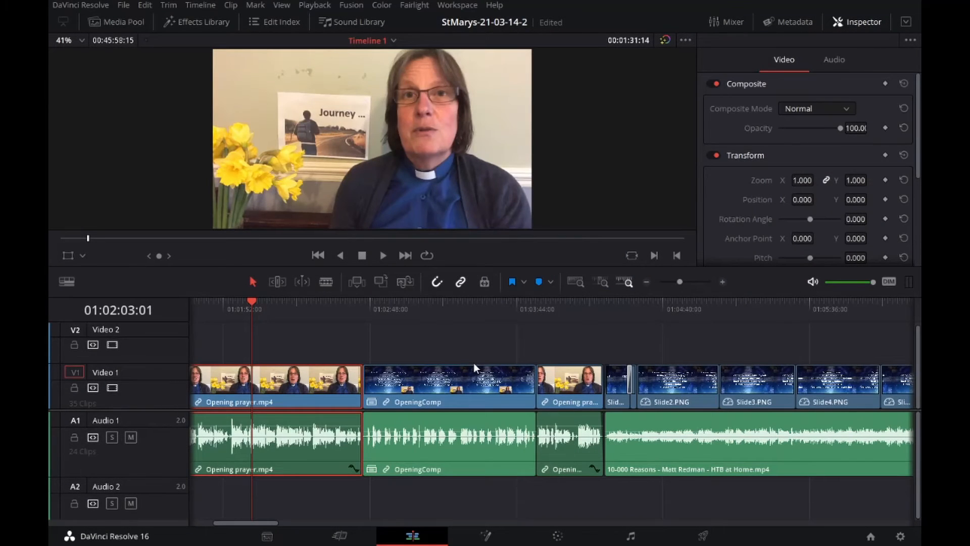
Add Closing prayer and blessing.mp4 and, directly behind it, the pink-haired speaker's MOV clip to Video 1, well past the existing clips
mouse_move(472, 364)
scroll(488, 403, "down", 1)
scroll(487, 398, "down", 2)
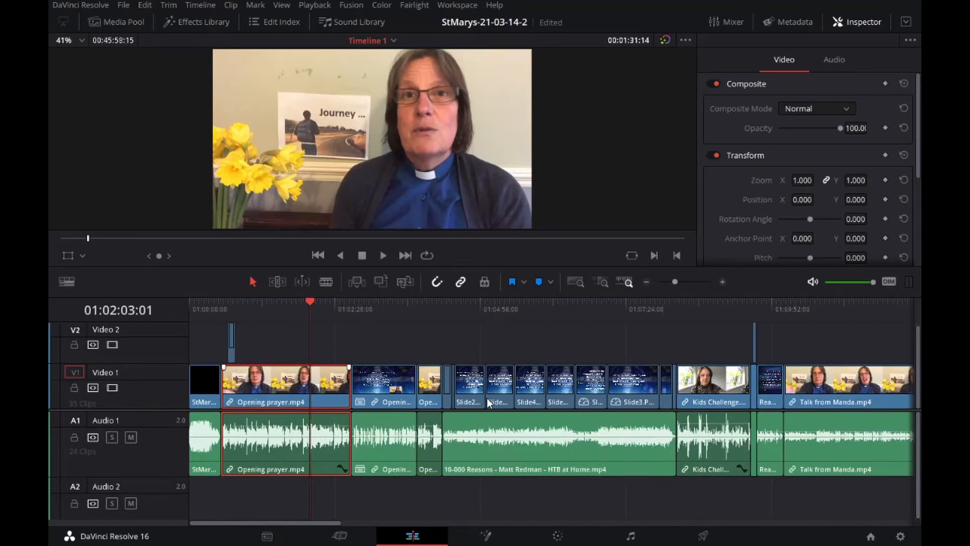
scroll(705, 420, "down", 5)
scroll(708, 427, "down", 5)
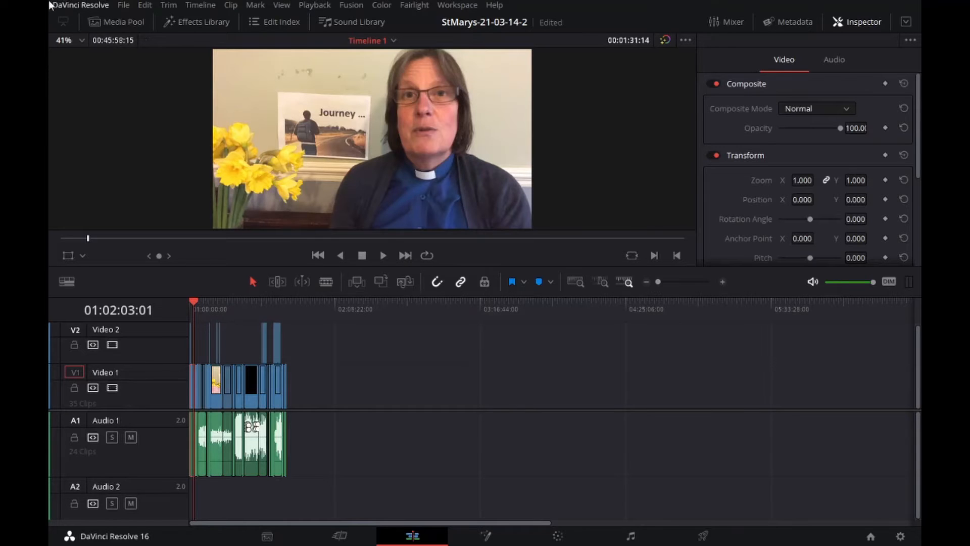
left_click(122, 31)
left_click_drag(218, 247, 613, 396)
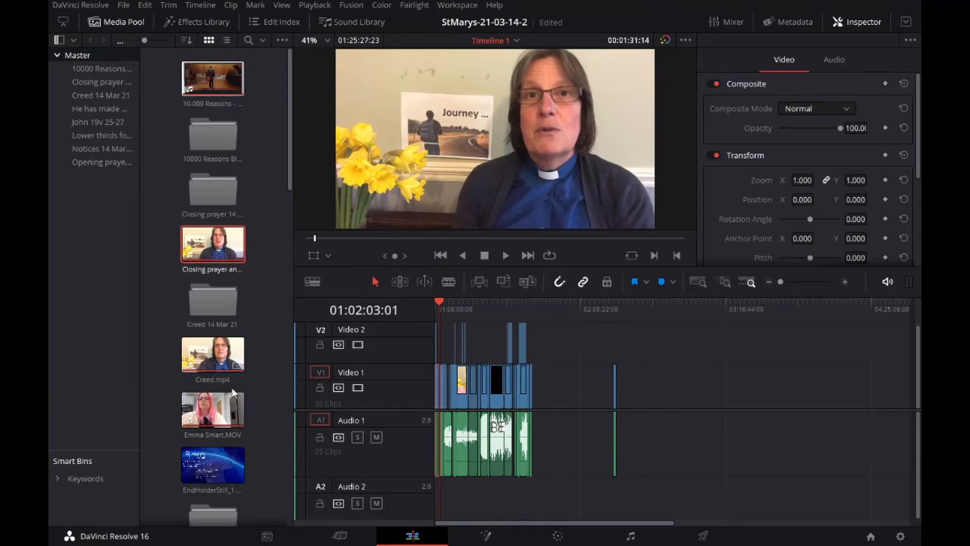
left_click_drag(213, 407, 624, 387)
Trim about 8 seconds off the closing prayer's end and about 3.5 seconds off the MOV clip's start, and close the gap between them
left_click_drag(613, 311, 616, 310)
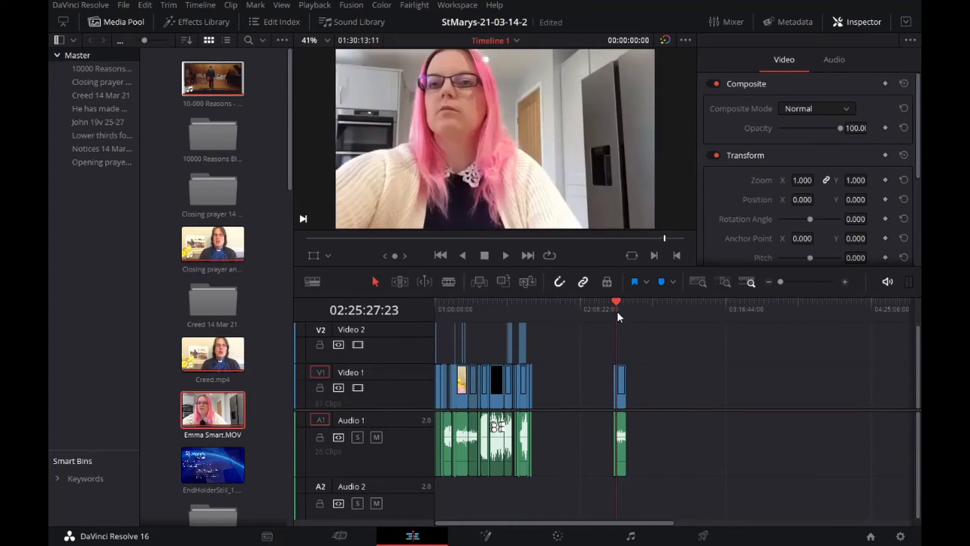
scroll(656, 377, "up", 6)
scroll(743, 433, "up", 3)
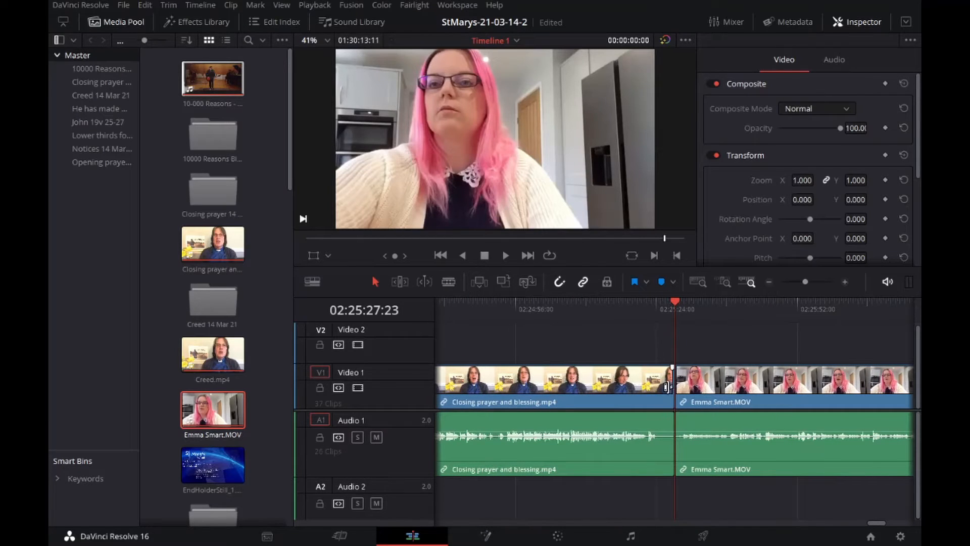
left_click_drag(672, 388, 705, 387)
scroll(696, 420, "up", 3)
left_click_drag(639, 383, 577, 383)
left_click_drag(724, 386, 611, 389)
left_click_drag(648, 392, 621, 394)
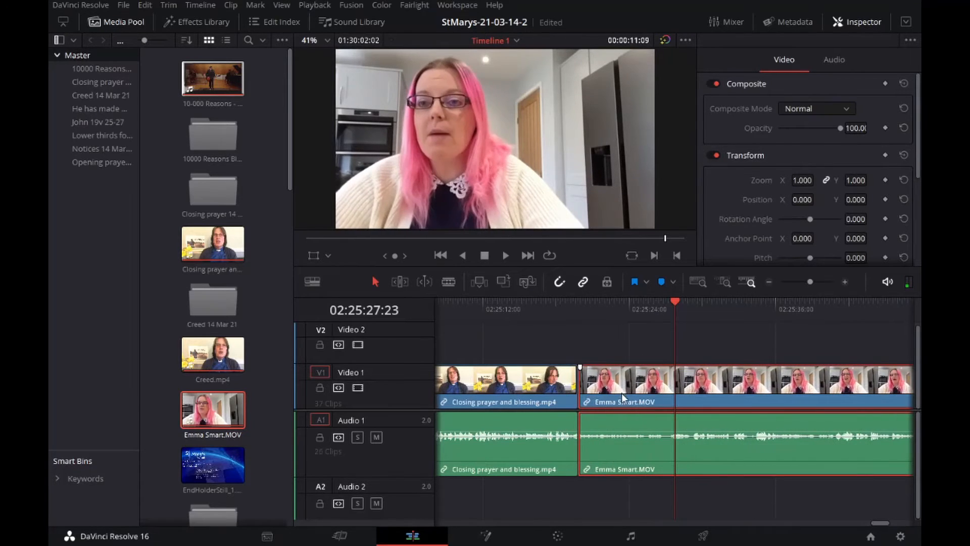
Play the cut between the closing prayer clip and the MOV clip from 02:25:18:22
left_click(559, 313)
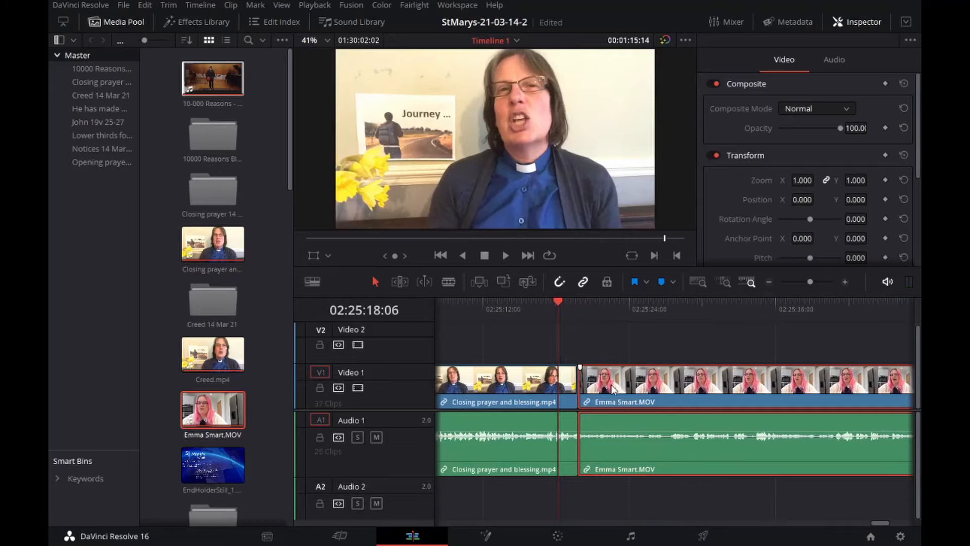
left_click(576, 318)
left_click(565, 313)
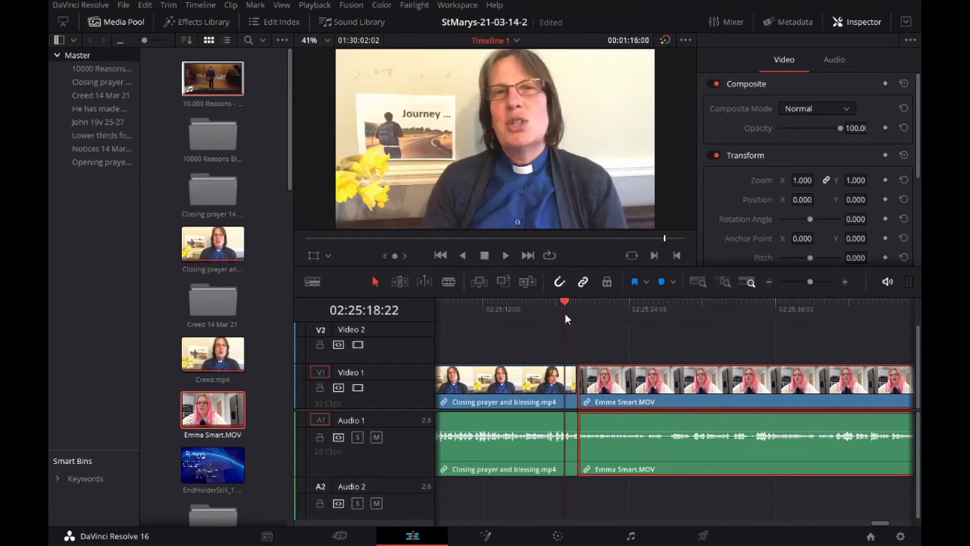
key("space")
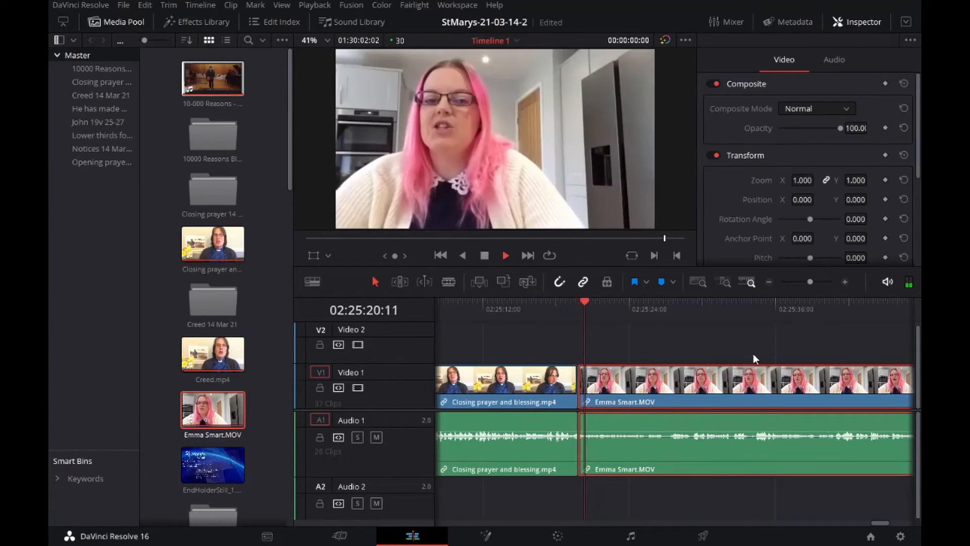
Stop playback and select the cut between the closing prayer clip and the MOV clip, moving the playhead onto it
left_click(483, 256)
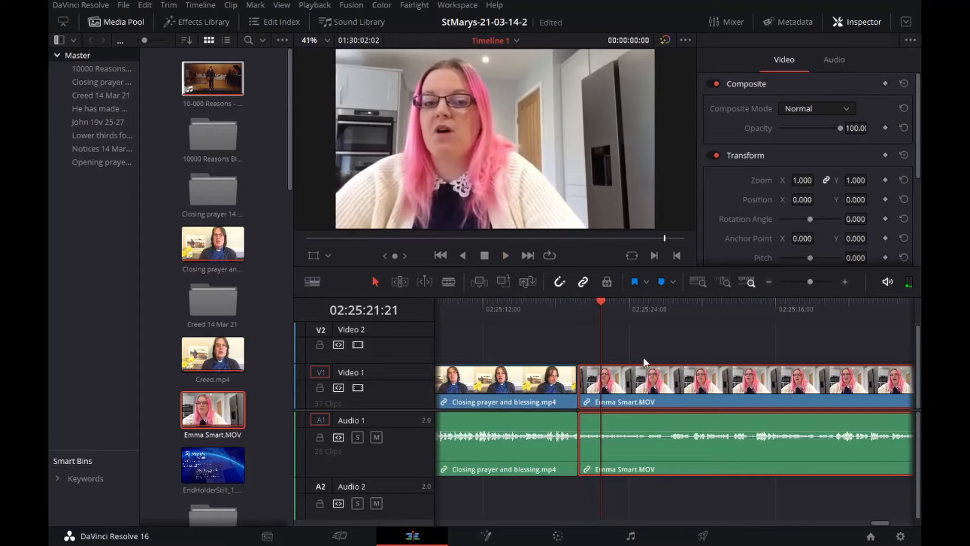
left_click(564, 305)
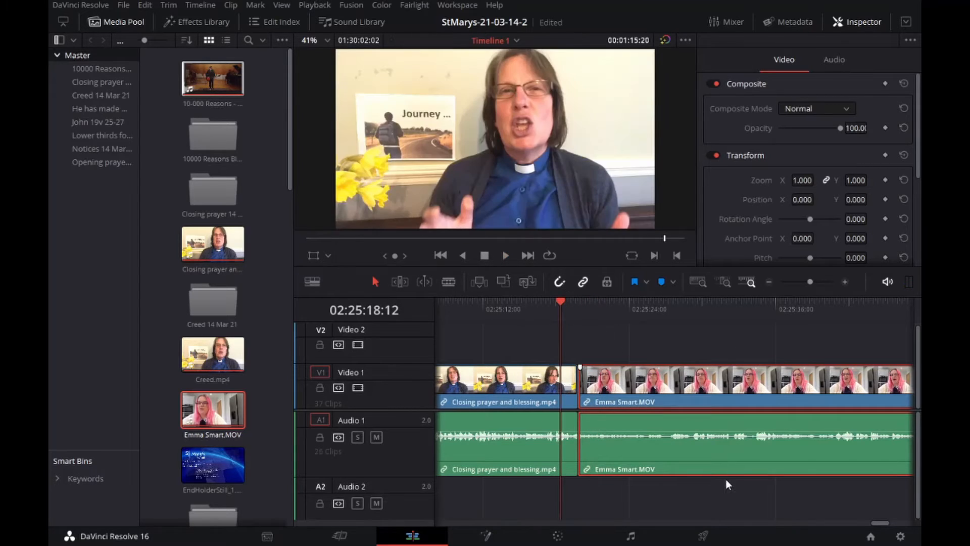
scroll(726, 480, "up", 3)
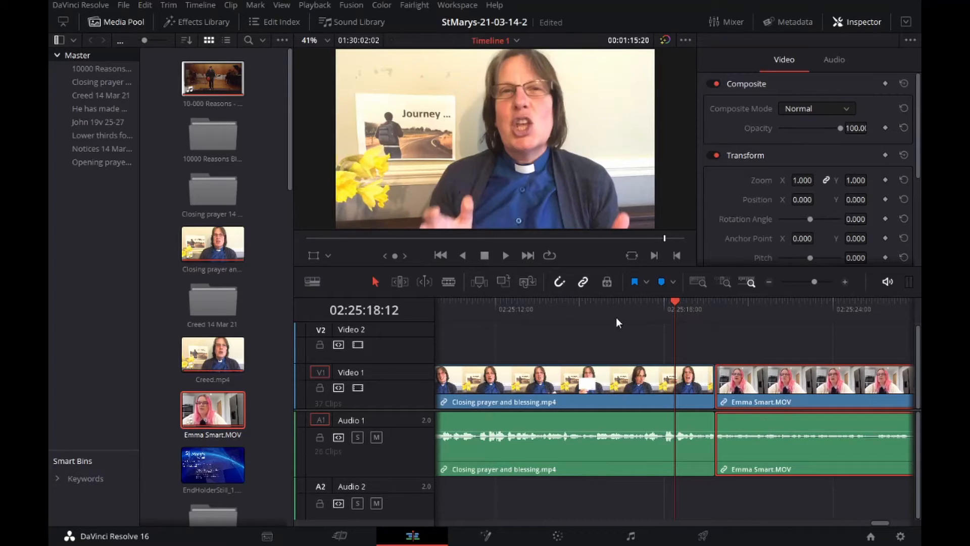
key("v")
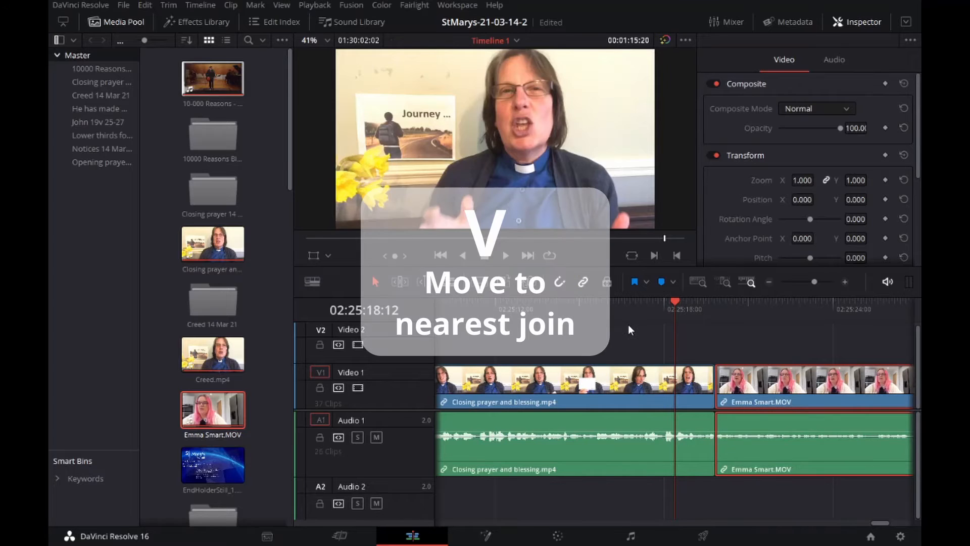
key("v")
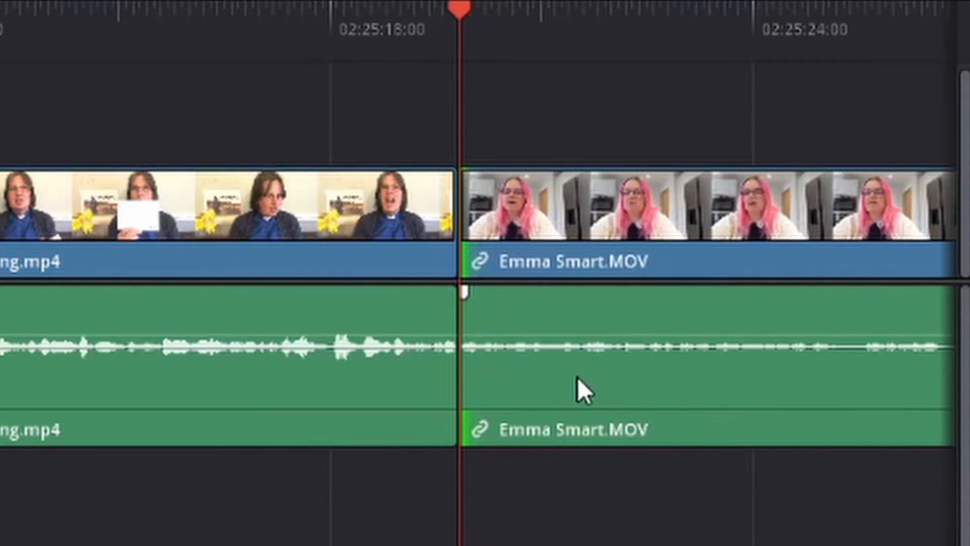
Cycle the cut's edit selection through the first clip, second clip and both clips, ending with both sides selected
key("u")
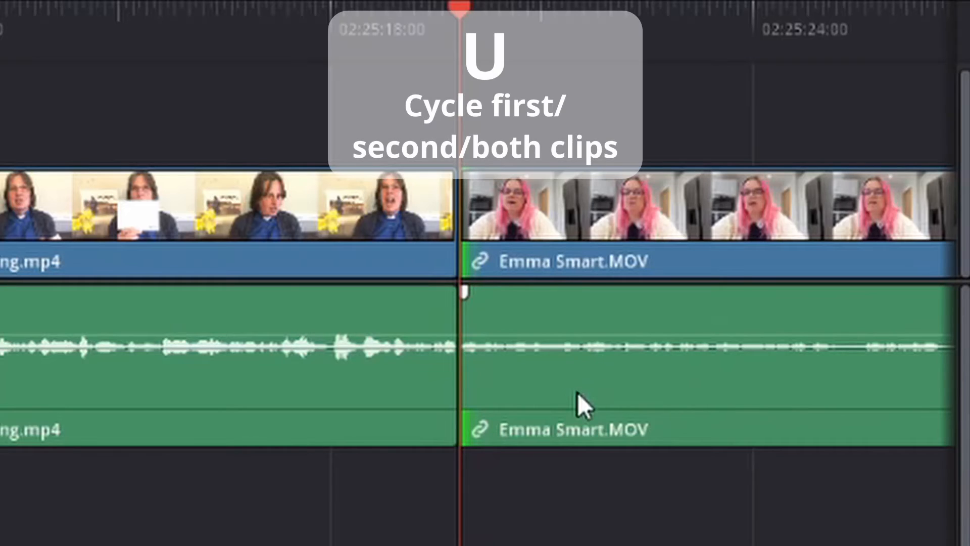
key("u")
key("u")
key("u")
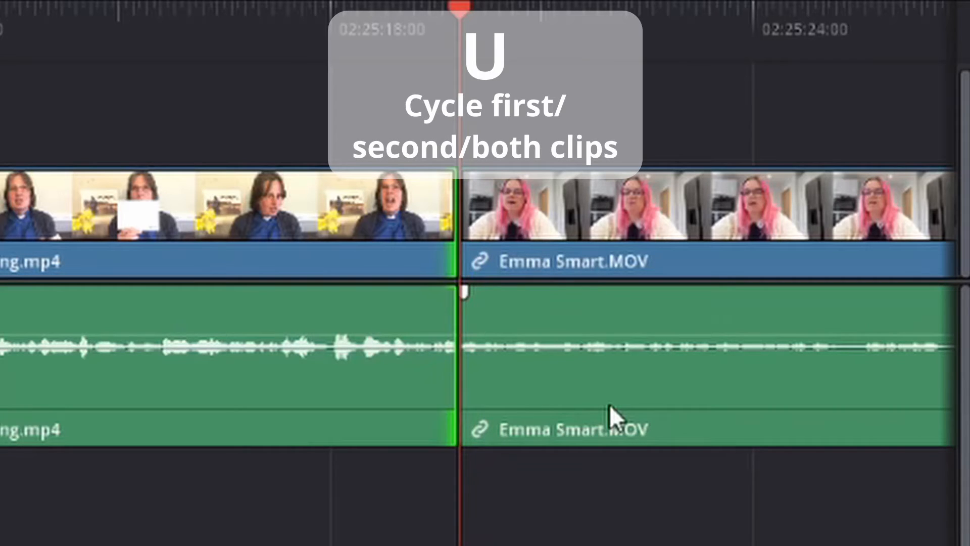
key("u")
key("u")
key("u")
key("u")
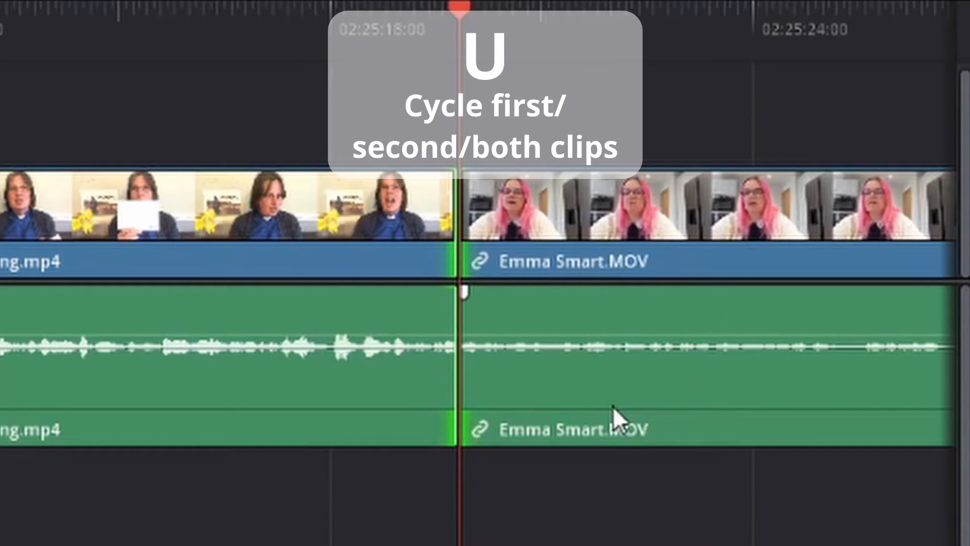
key("u")
key("u")
key("u")
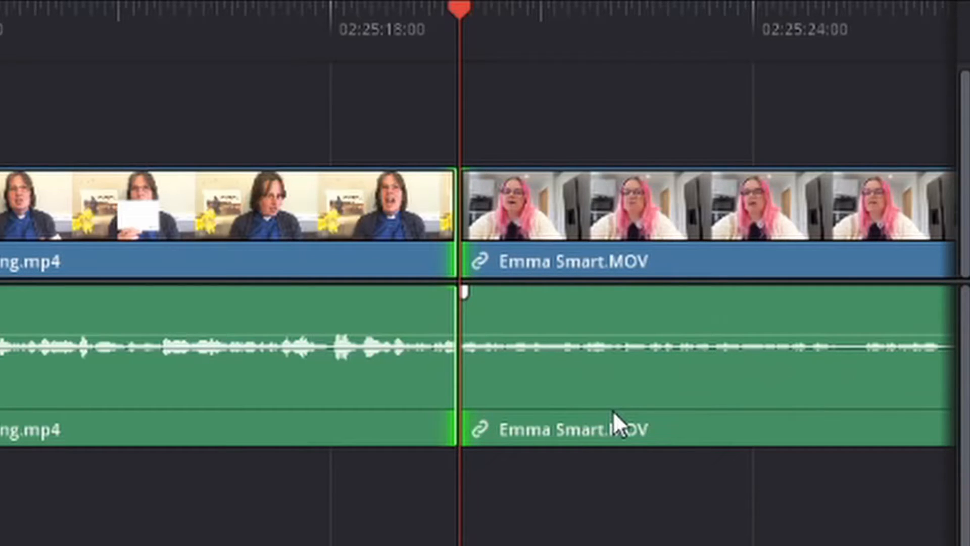
key("u")
key("u")
key("u")
Insert the default transition at the selected cut and play through it from 02:25:19:13
key("ctrl+t")
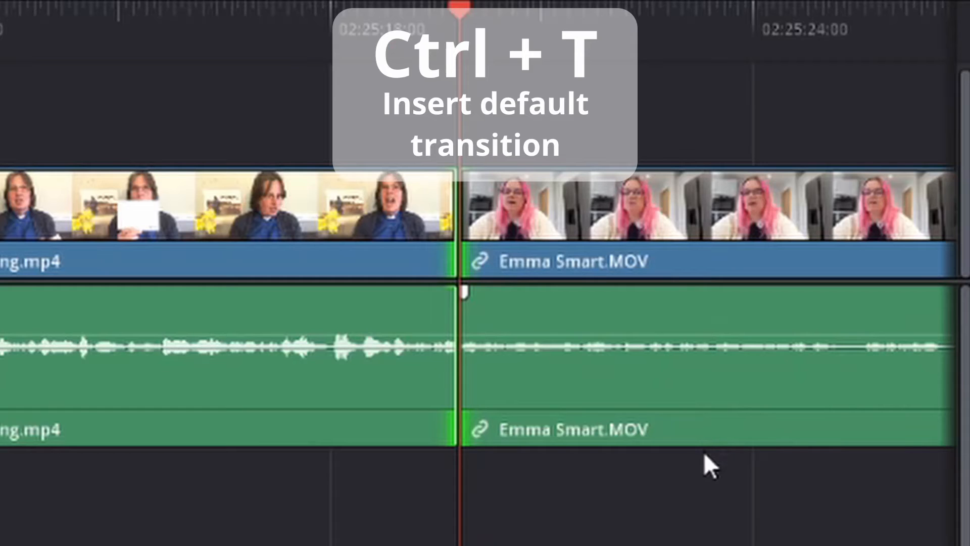
key("ctrl+t")
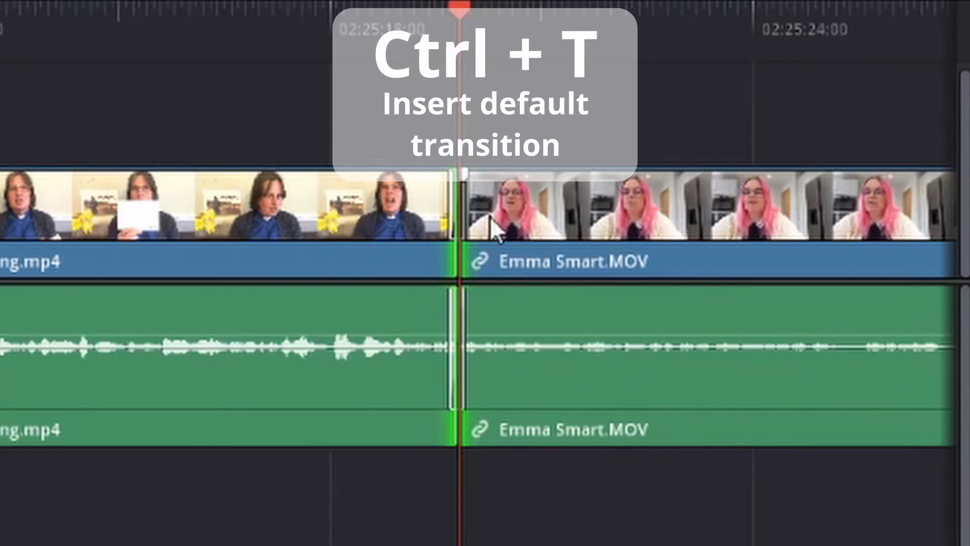
scroll(491, 217, "up", 3)
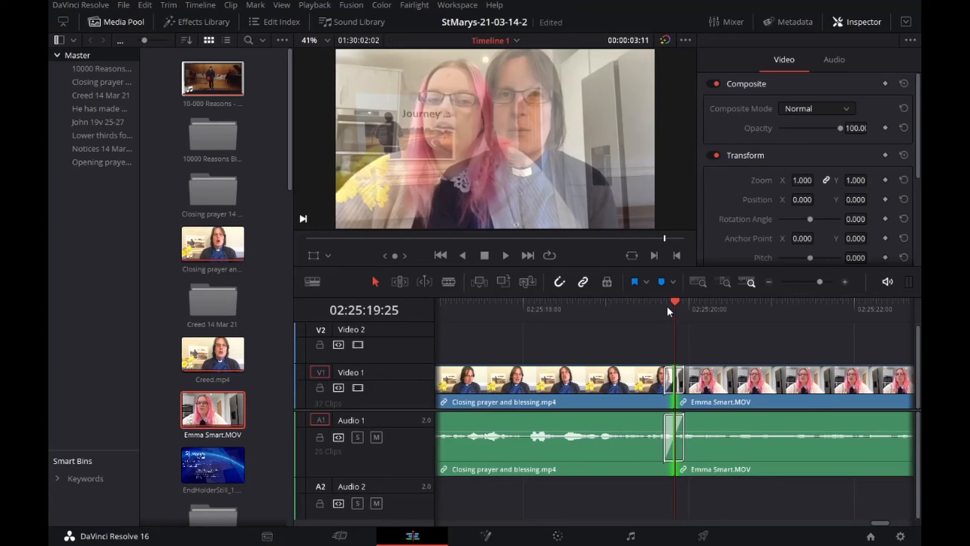
left_click_drag(339, 22, 281, 17)
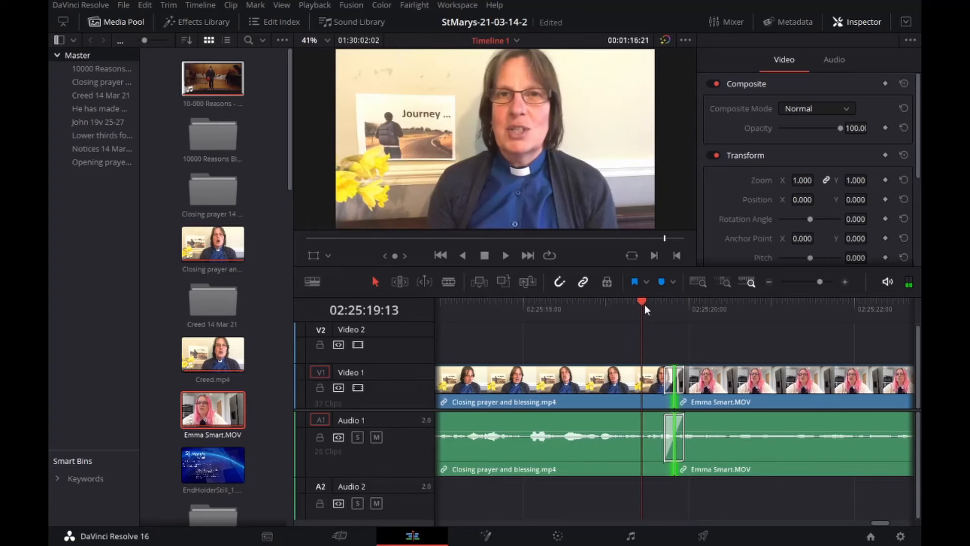
key("space")
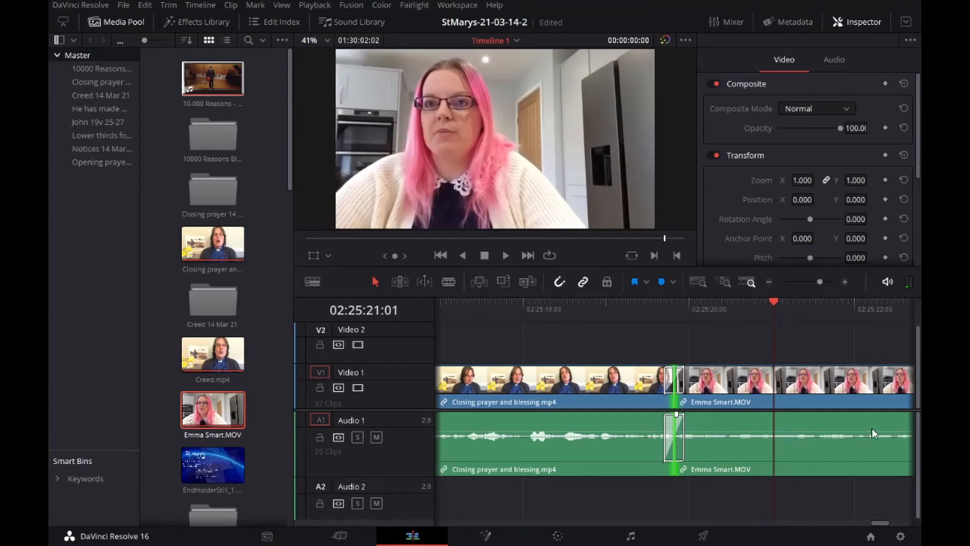
Lengthen the video and audio transitions at the cut to about 2 seconds and play through them from just before their start
left_click(668, 436)
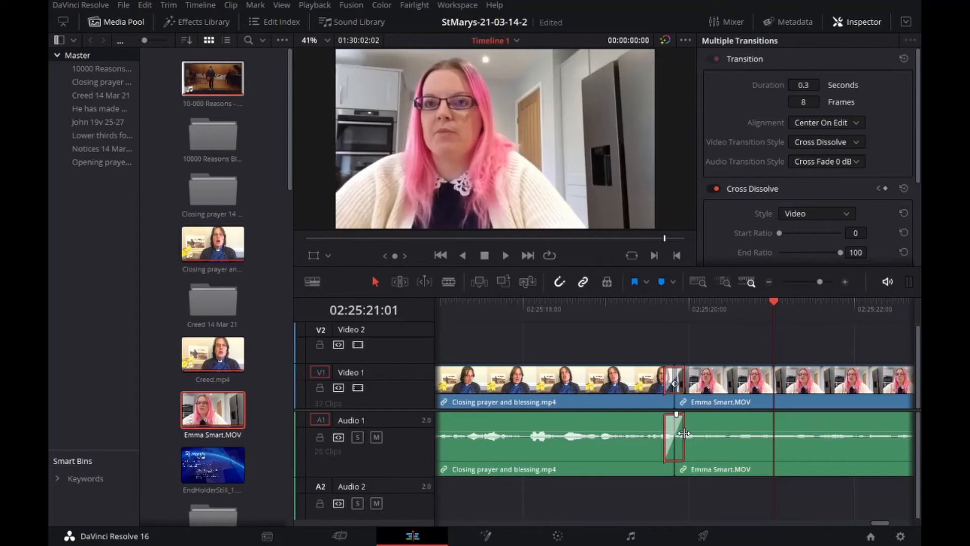
left_click_drag(683, 433, 756, 433)
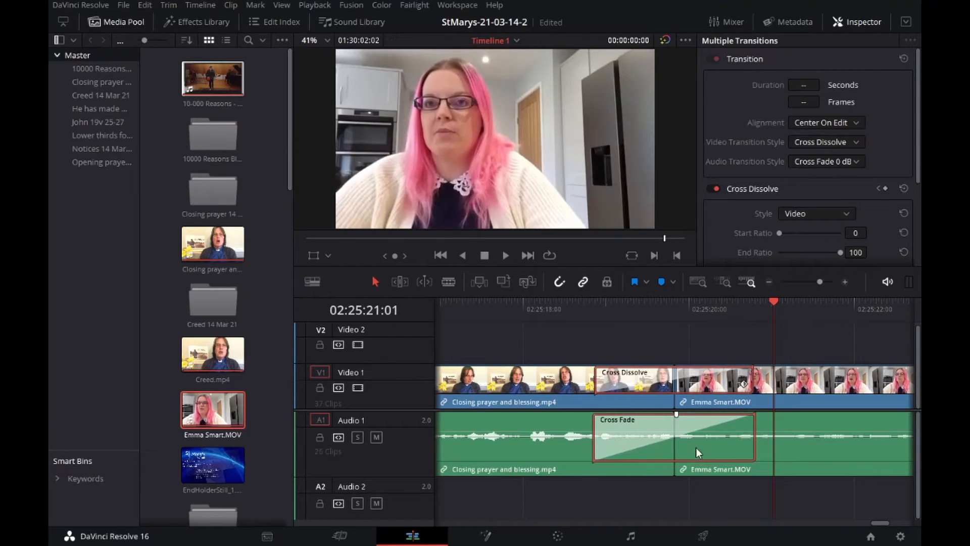
left_click(525, 307)
key("space")
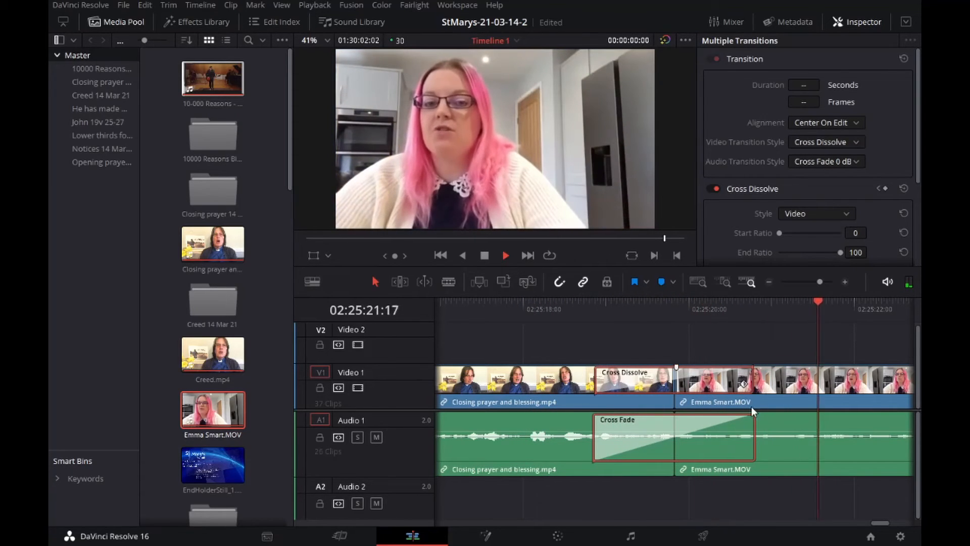
key("space")
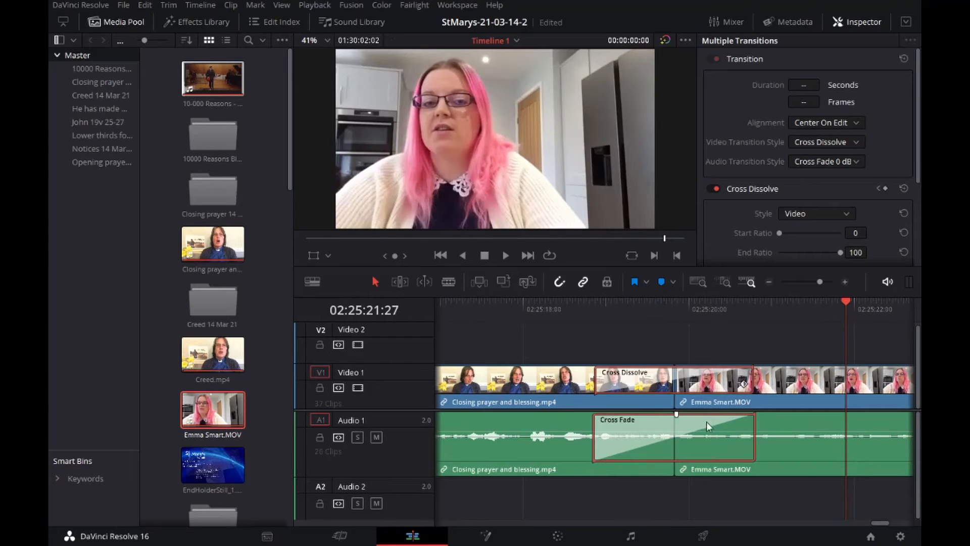
Select the cut under the lengthened transition again and play around it to preview the cross dissolve
left_click(694, 352)
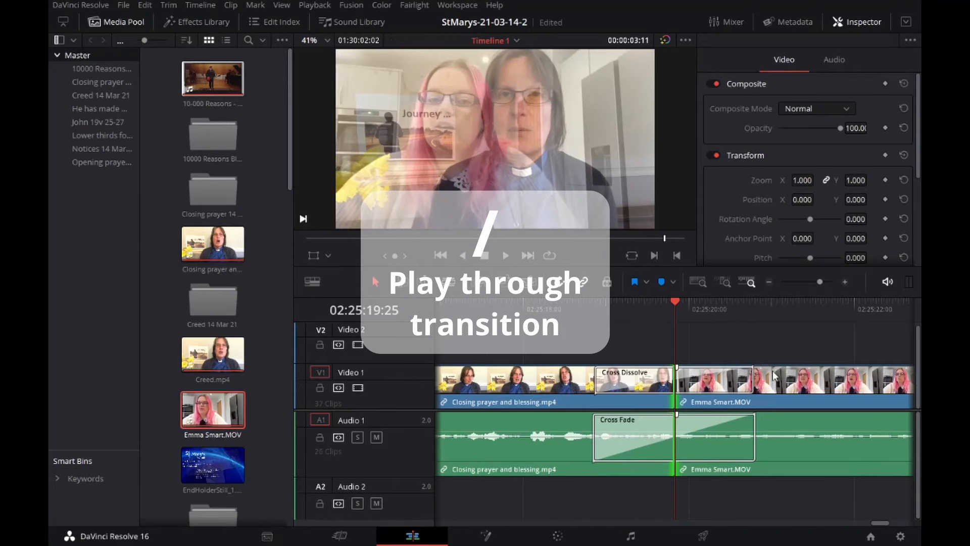
key("slash")
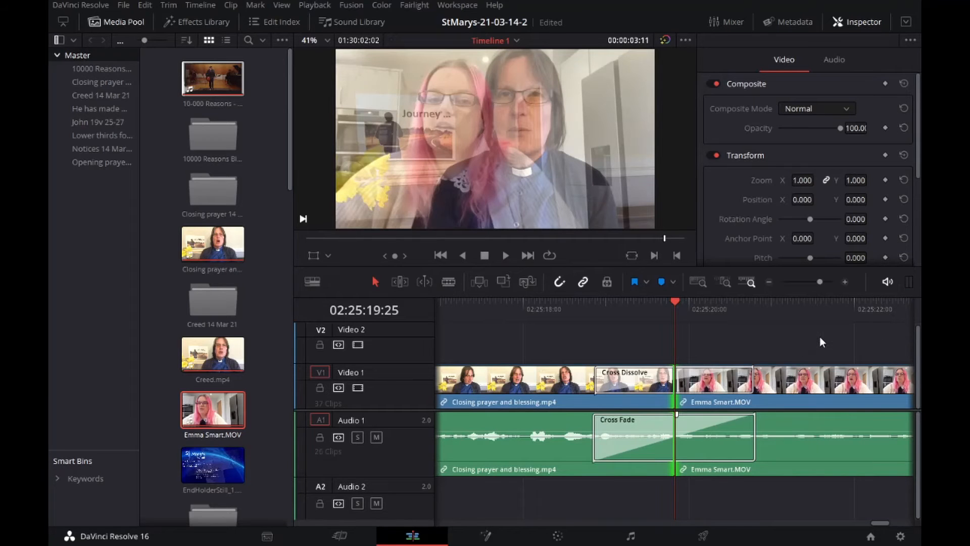
key("slash")
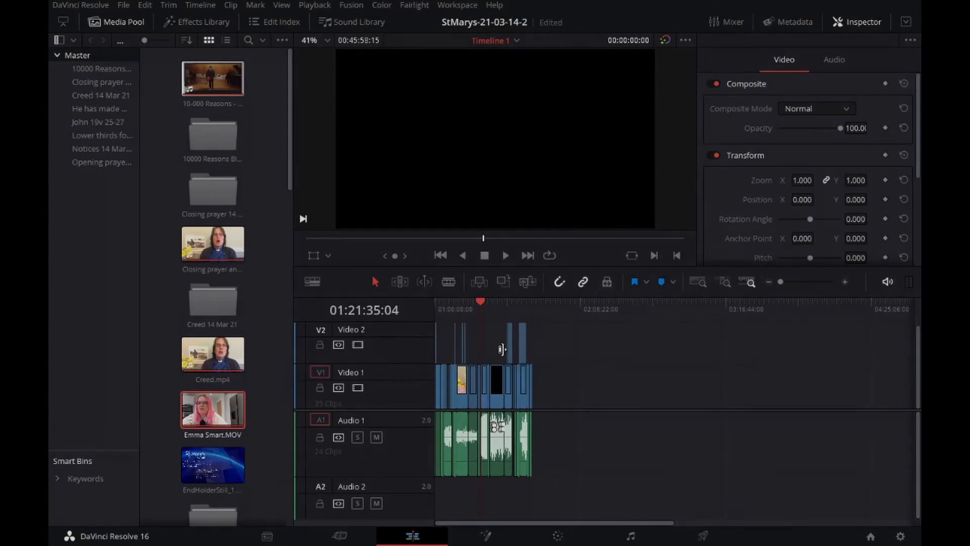
Place the playhead at 01:20:38:06, on the join between the MOV clip and Intro to my Lighthouse.mp4
scroll(595, 391, "up", 5)
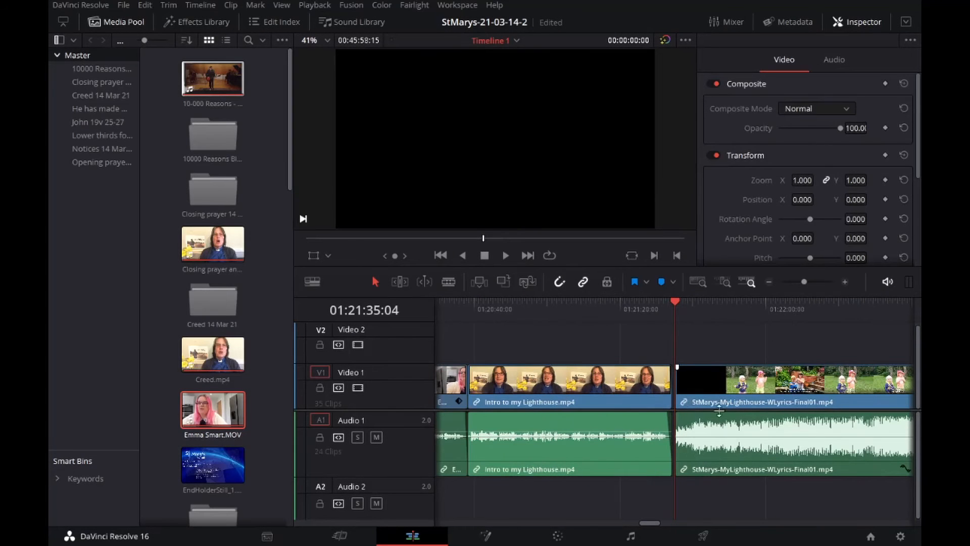
scroll(703, 384, "down", 3)
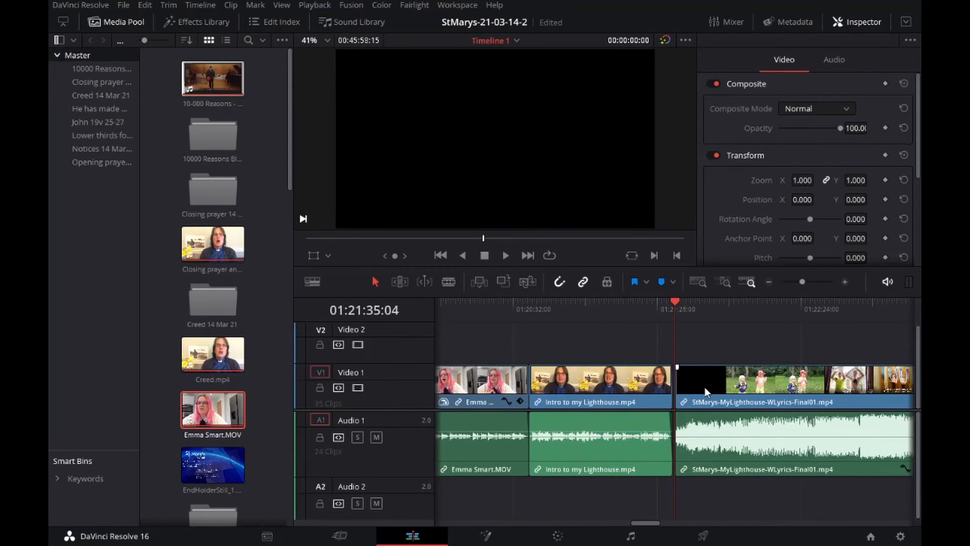
scroll(724, 403, "up", 2)
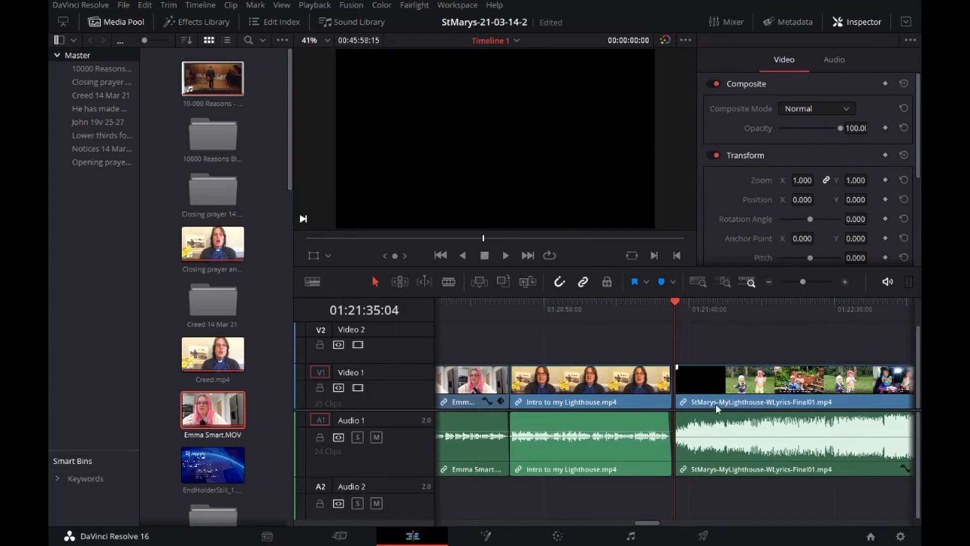
left_click(662, 391)
left_click(514, 317)
scroll(604, 398, "down", 4)
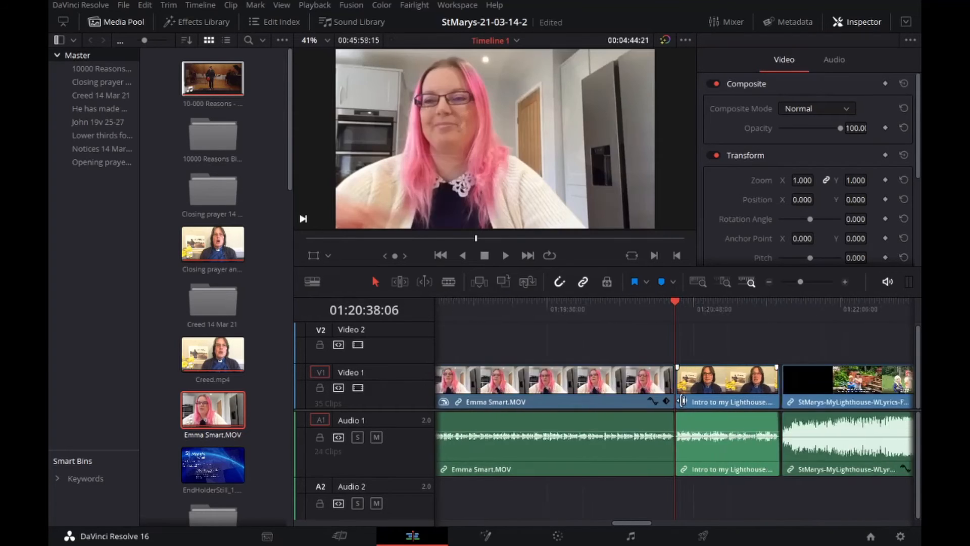
Select every clip after the playhead at 01:20:38:06 and move them about 8 minutes later on the timeline
scroll(766, 428, "down", 1)
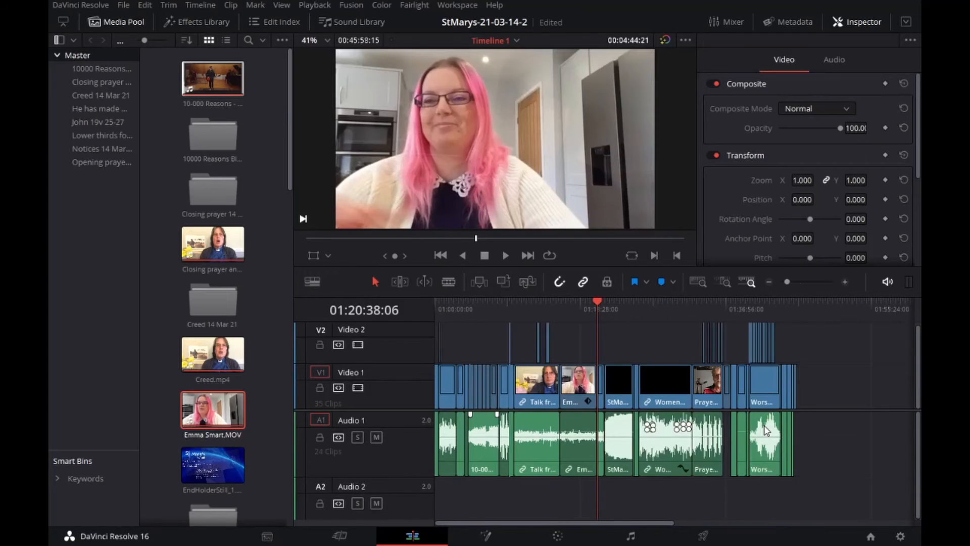
scroll(767, 428, "up", 3)
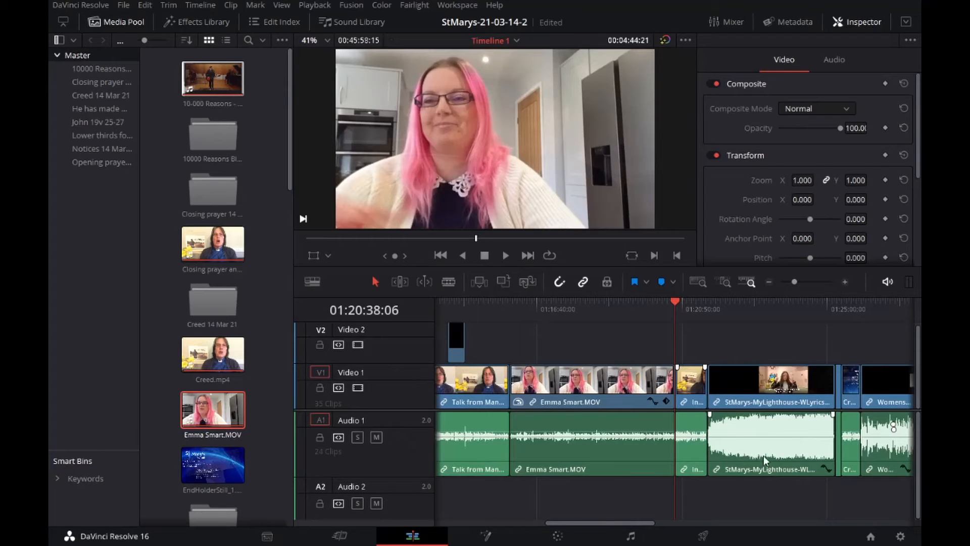
scroll(763, 455, "down", 3)
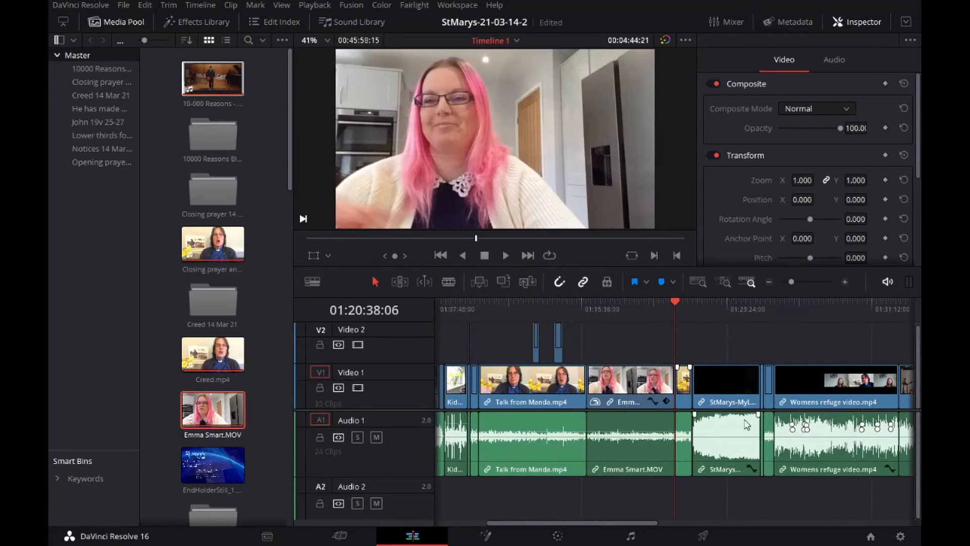
left_click_drag(685, 330, 556, 497)
left_click_drag(655, 386, 771, 400)
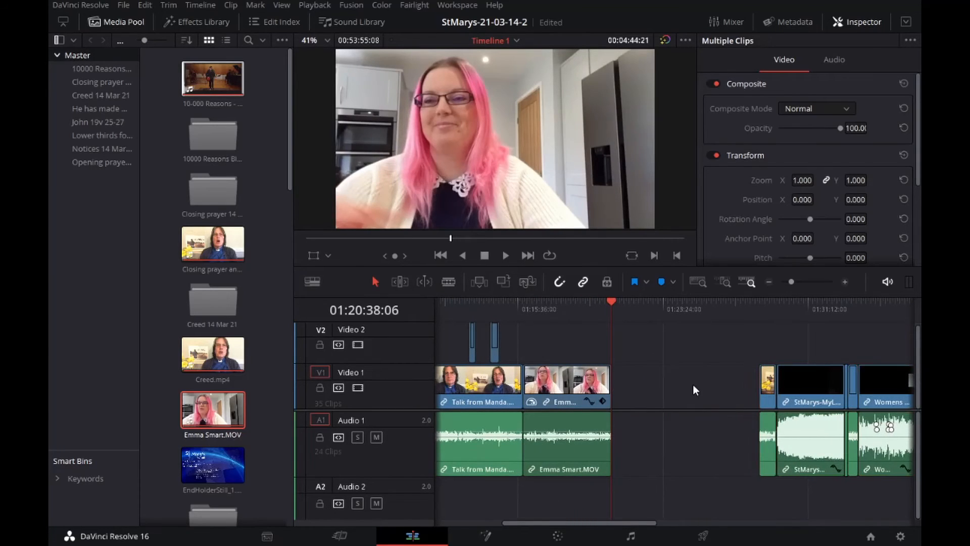
Delete the gap between the MOV clip and Intro to my Lighthouse.mp4 so the following clips close up
left_click(693, 384)
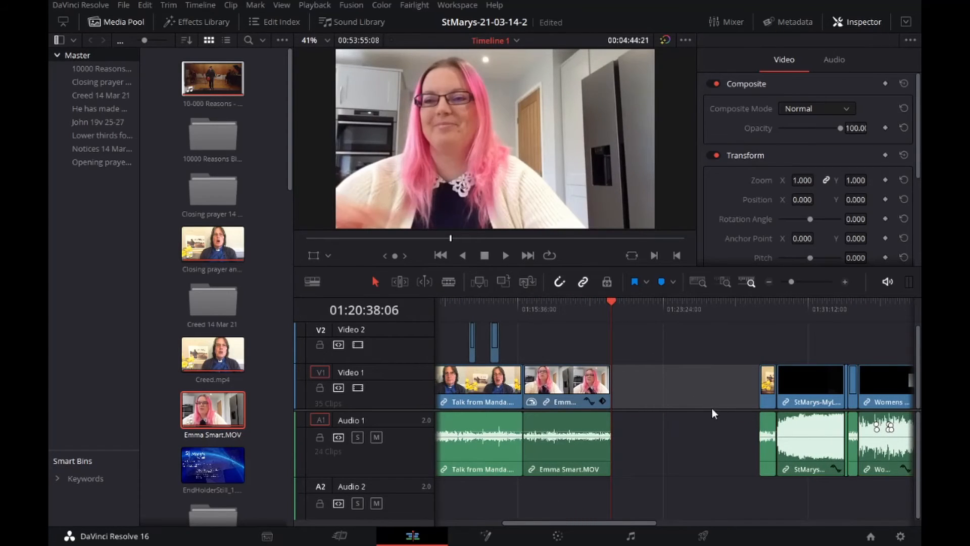
left_click(710, 462)
key("Delete")
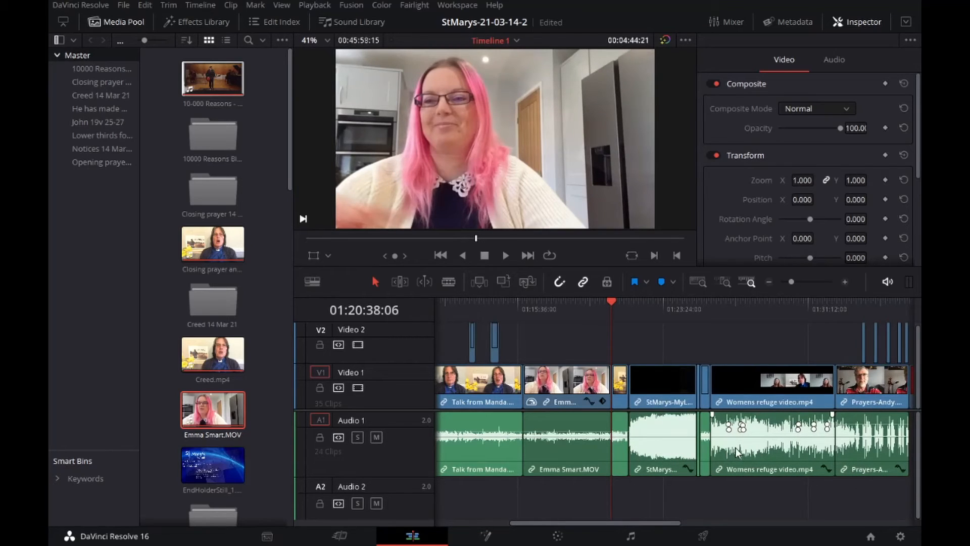
Select the clips from the current time position to the end on Video 1 only, with their linked audio
key("super")
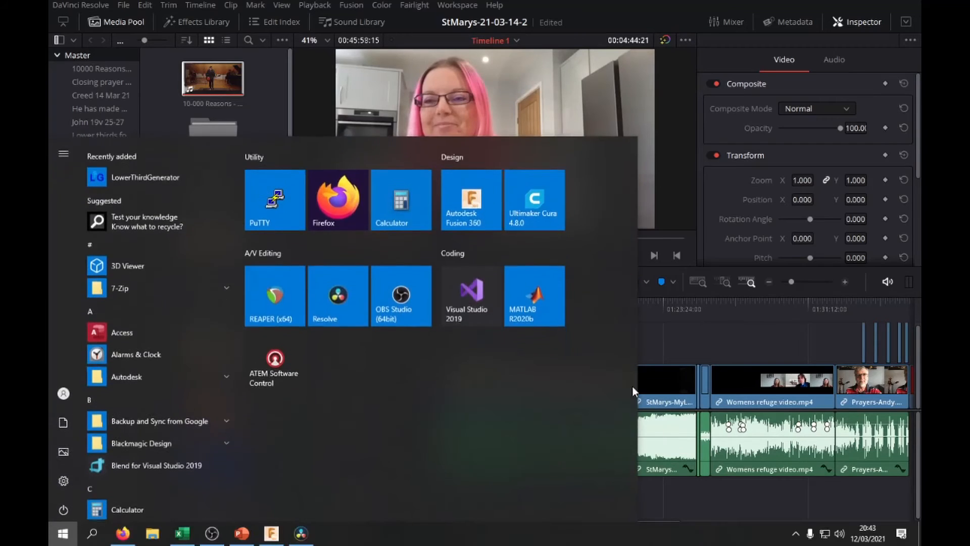
left_click(650, 6)
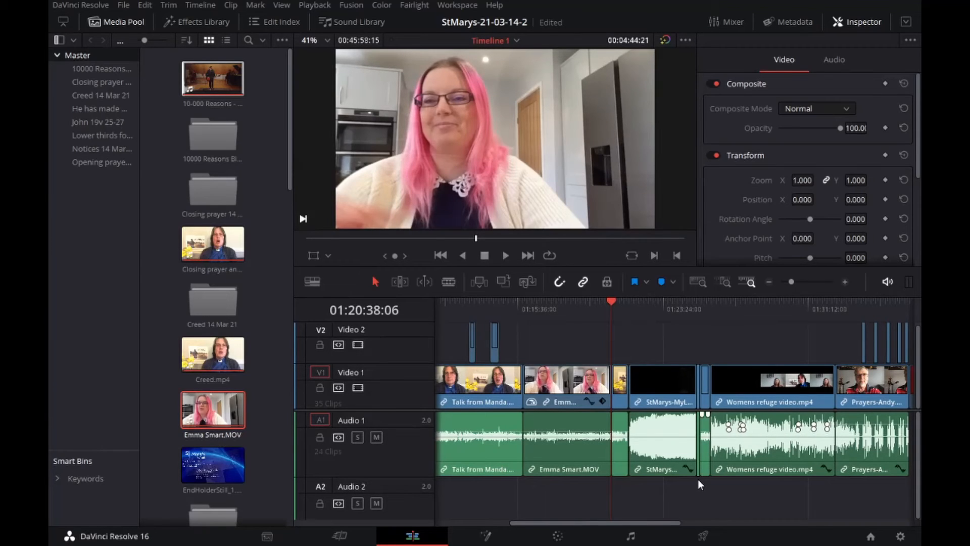
key("y")
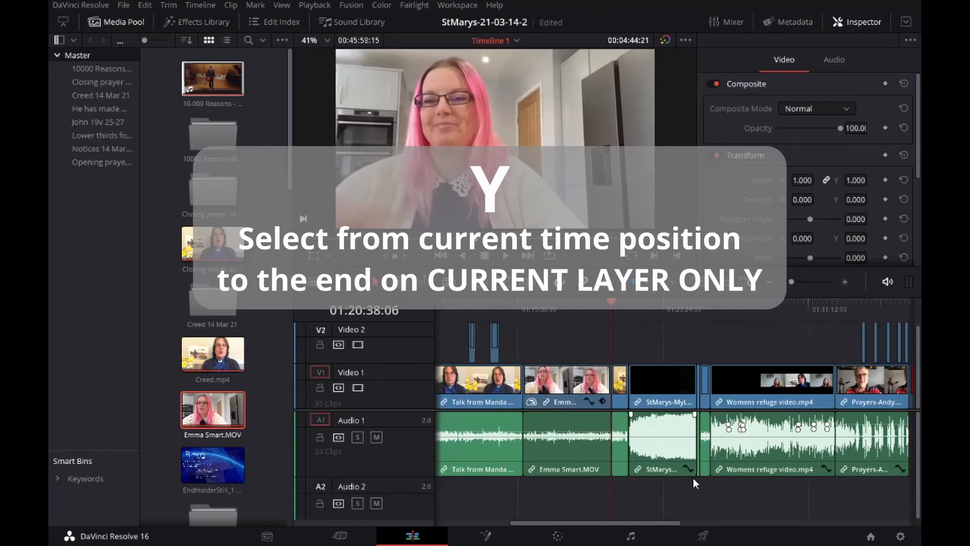
key("y")
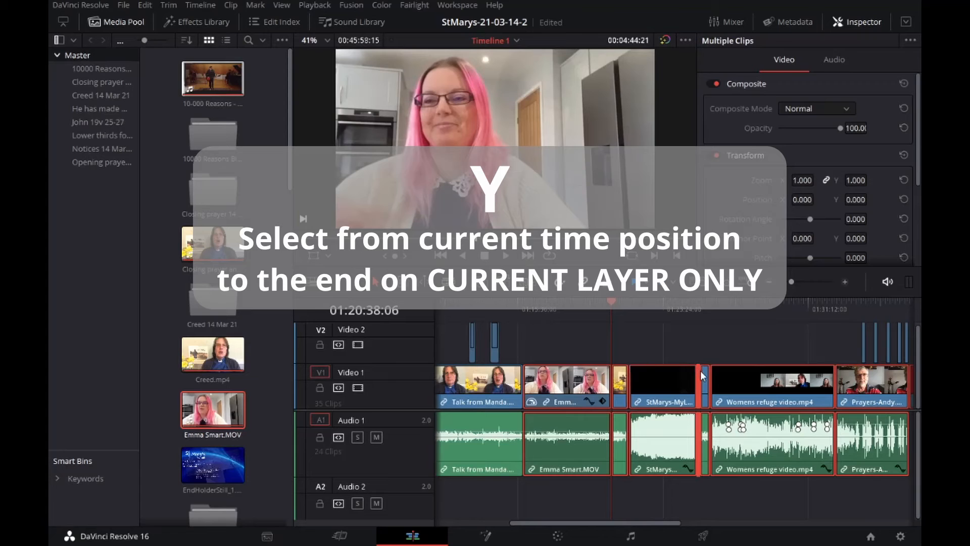
Select every Video 1 clip from Intro to my Lighthouse.mp4 to the end, with linked audio, using the playhead at 01:21:03:28
scroll(697, 375, "down", 5)
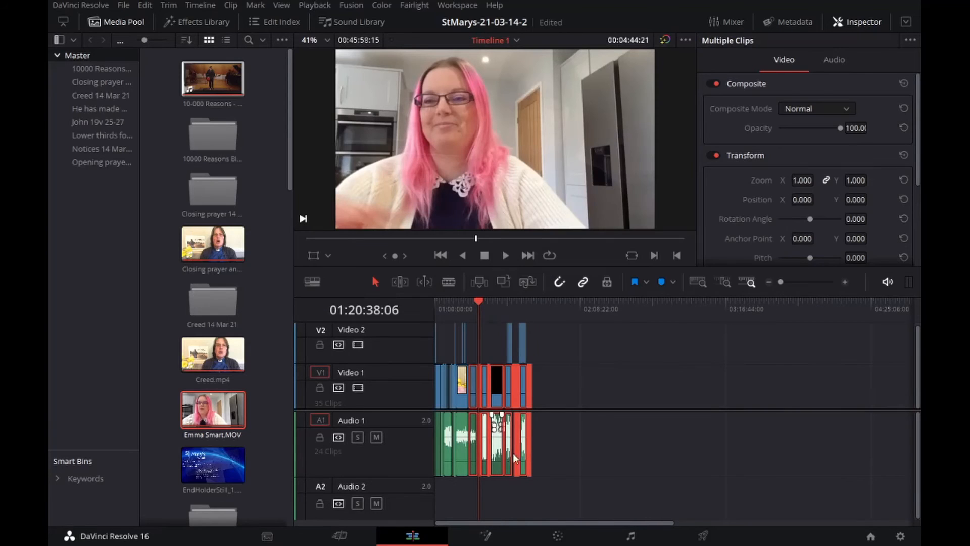
scroll(485, 356, "up", 5)
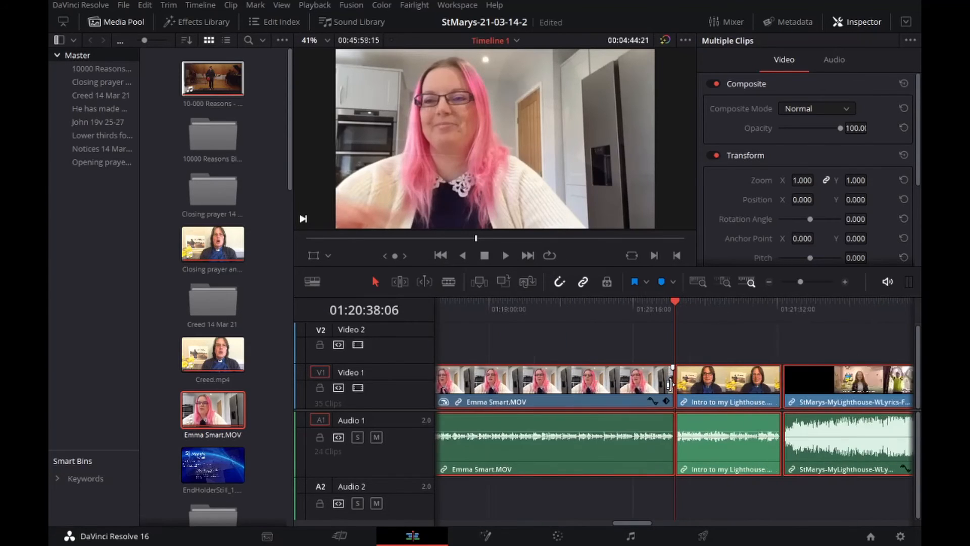
scroll(668, 388, "up", 3)
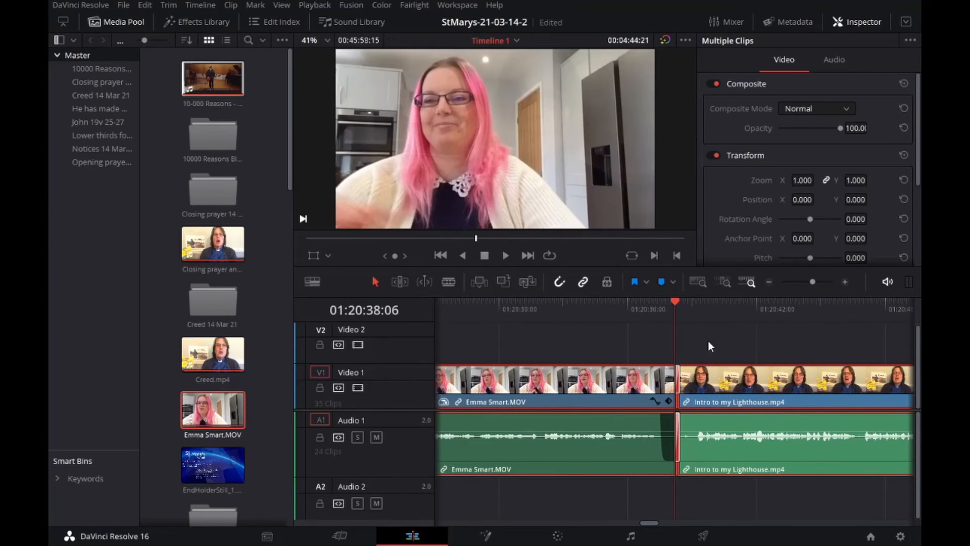
scroll(710, 406, "down", 4)
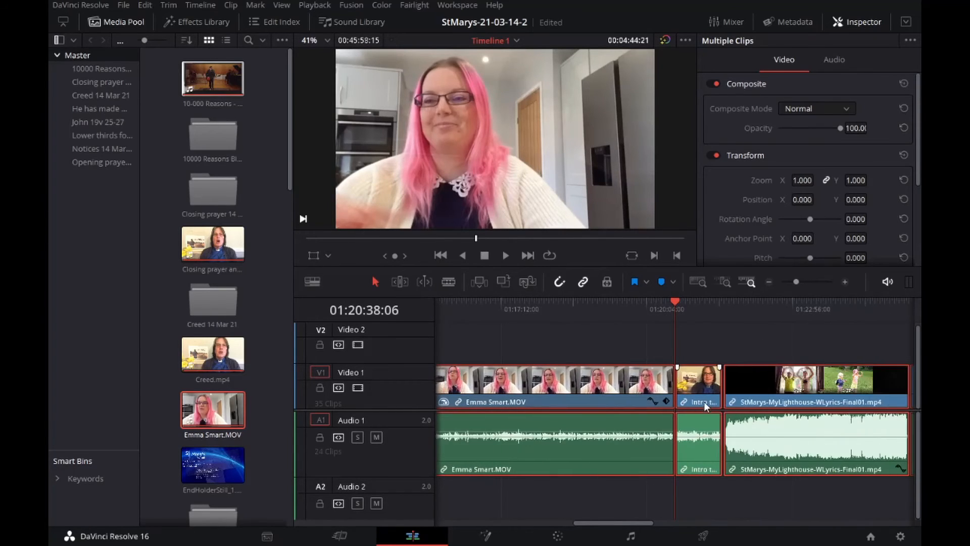
left_click(693, 309)
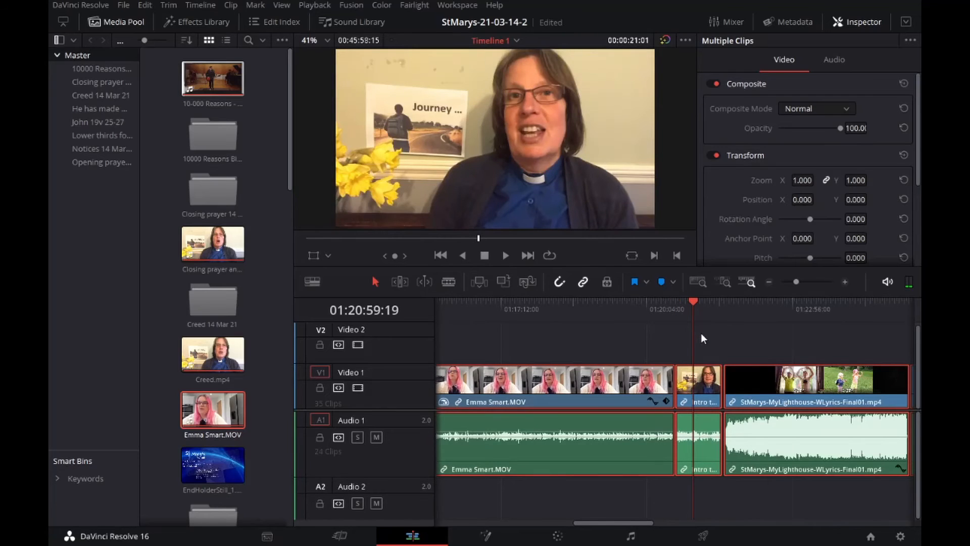
left_click(703, 337)
left_click(691, 378)
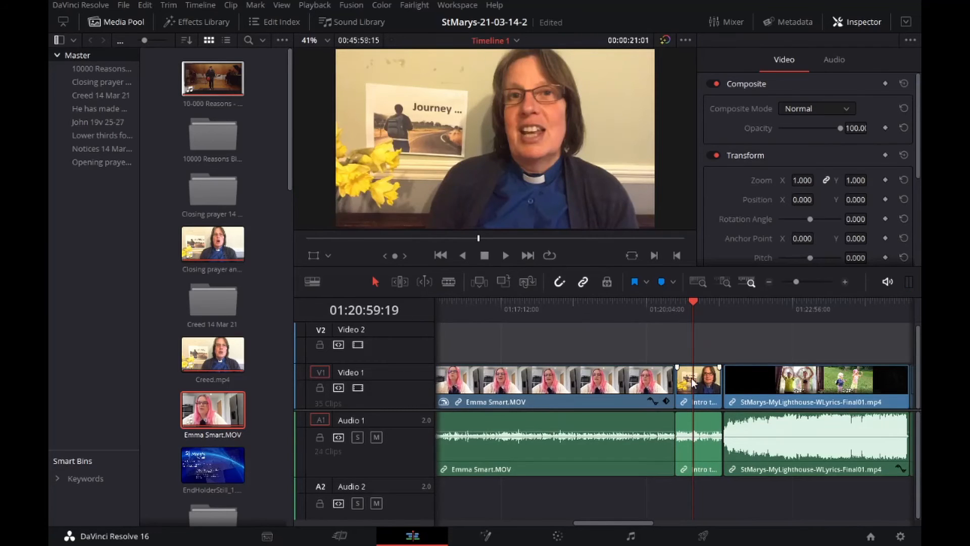
left_click(688, 382)
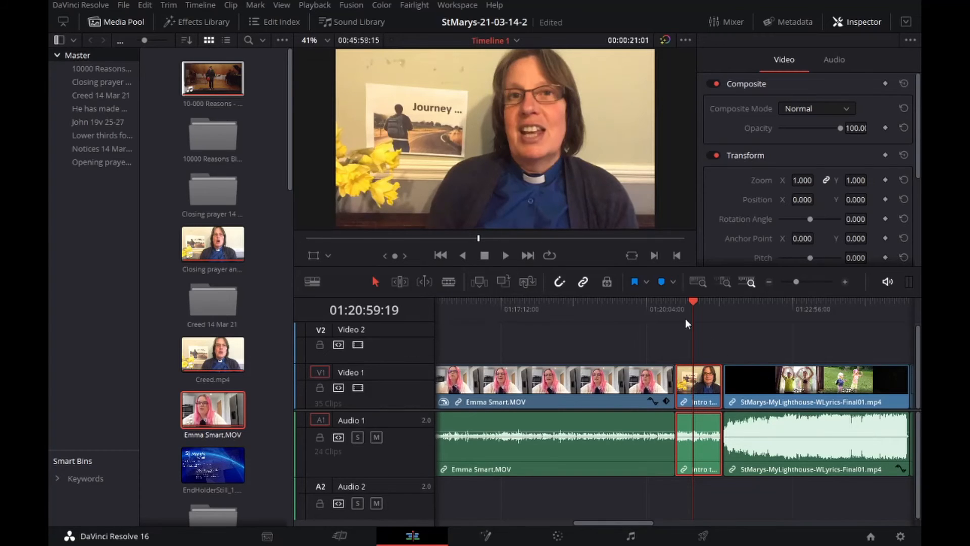
left_click(697, 304)
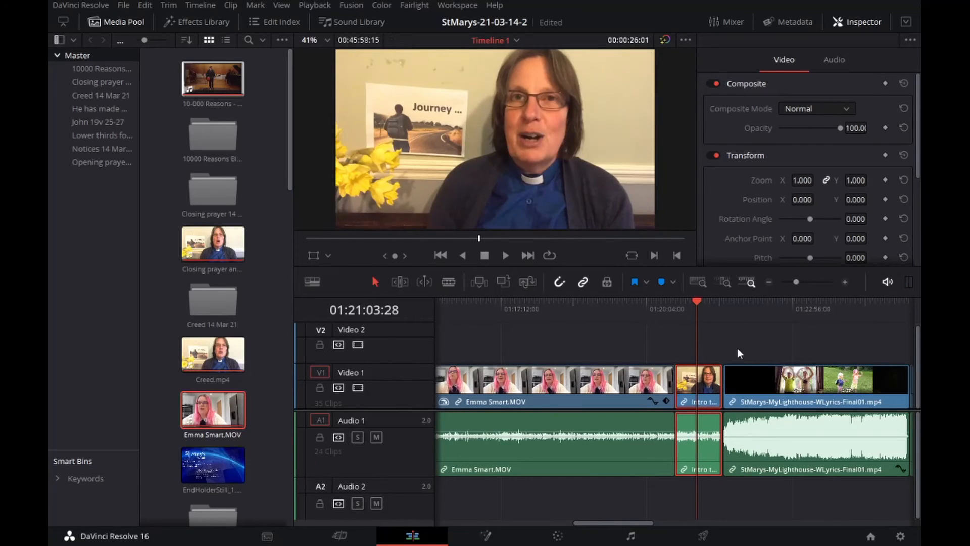
key("alt+y")
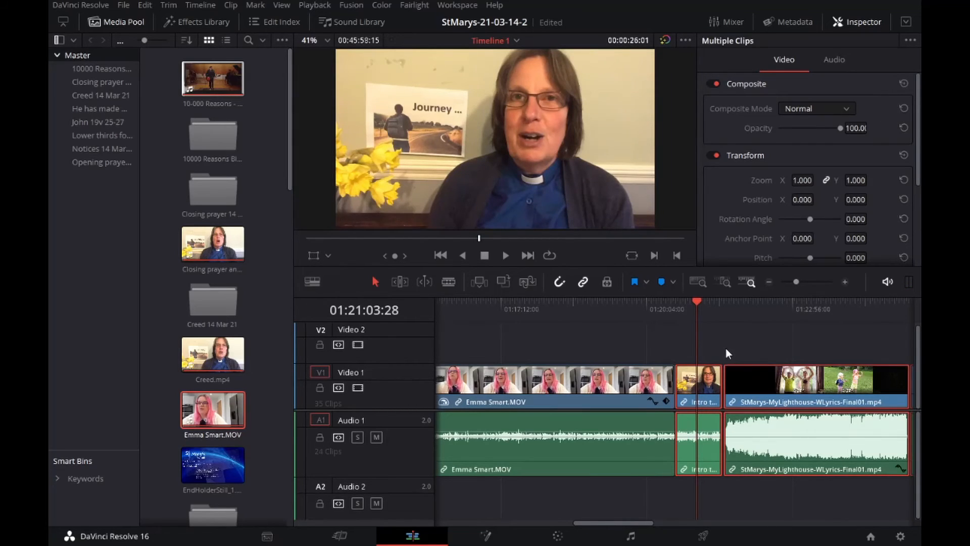
Select only the Video 2 clips that follow the playhead
key("shift+z")
key("shift+z")
key("shift+z")
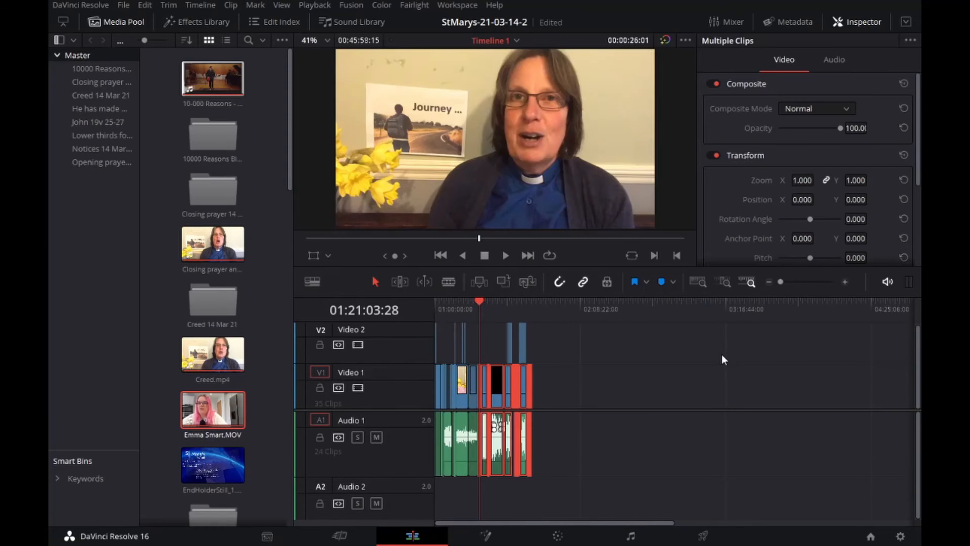
key("shift+z")
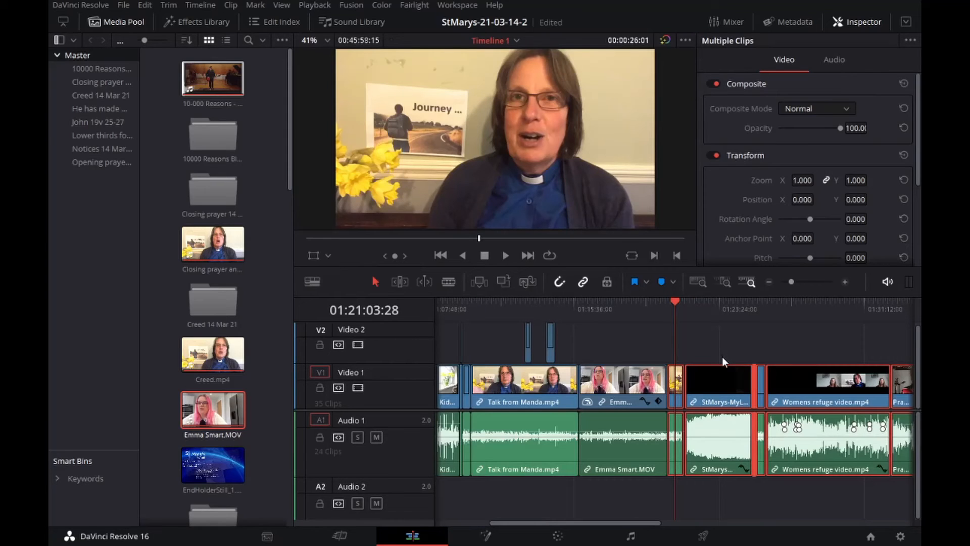
key("shift+z")
key("shift+z")
key("shift+z")
left_click_drag(498, 334, 550, 346)
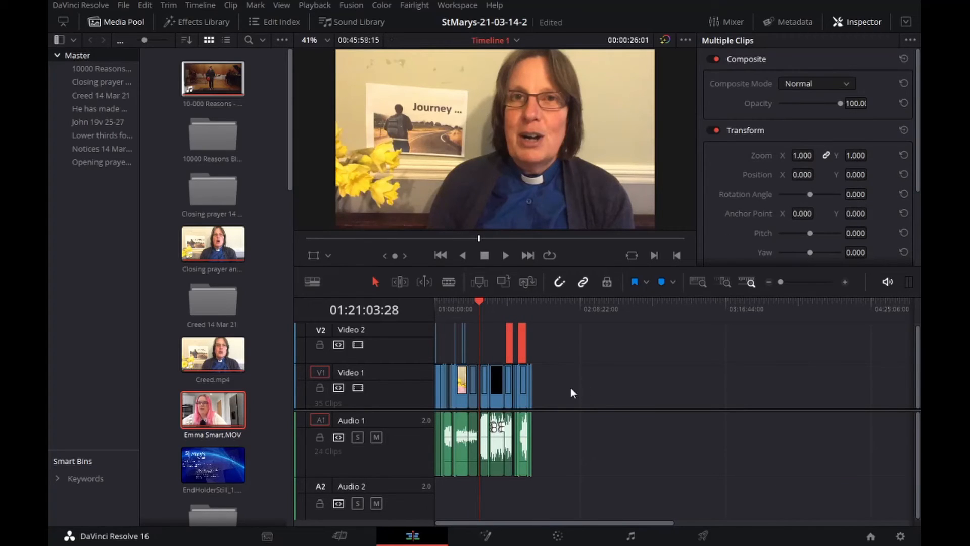
Select all clips on every track from 01:21:04:00 to the end and move them about 2 minutes later
key("shift+z")
scroll(663, 389, "right", 5)
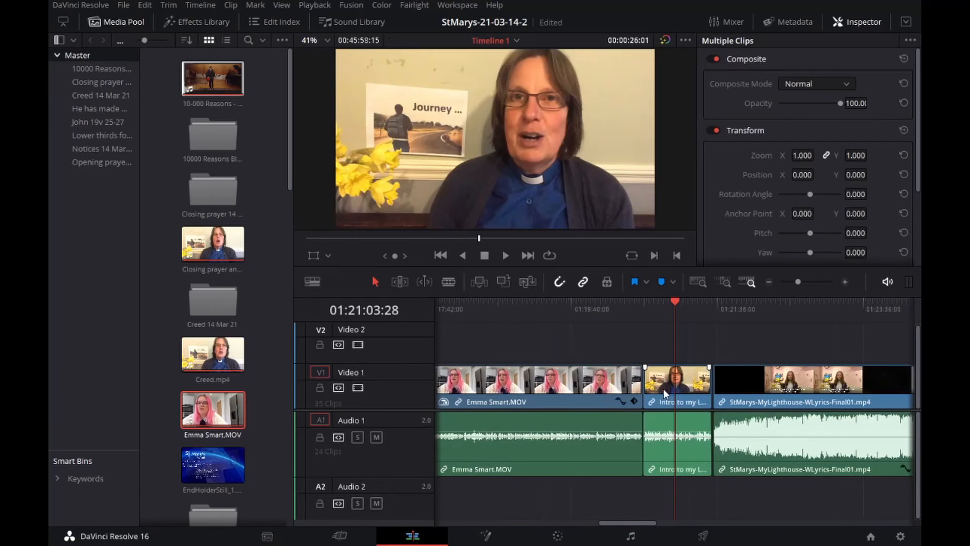
left_click(676, 304)
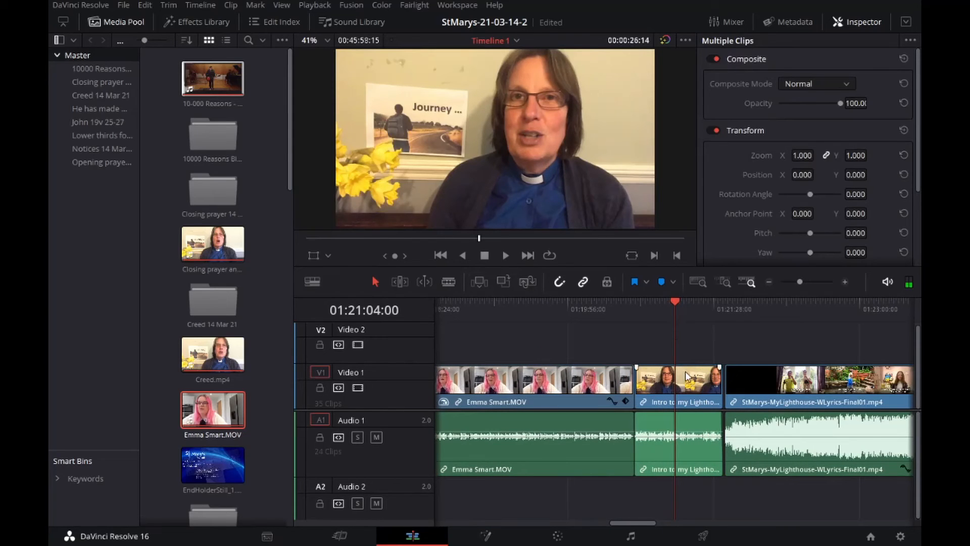
key("alt+y")
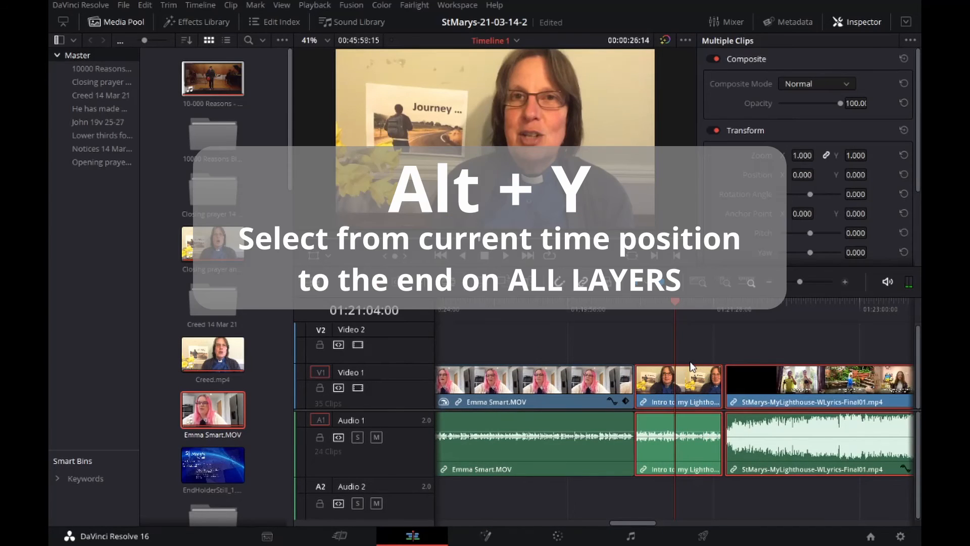
scroll(733, 349, "down", 8)
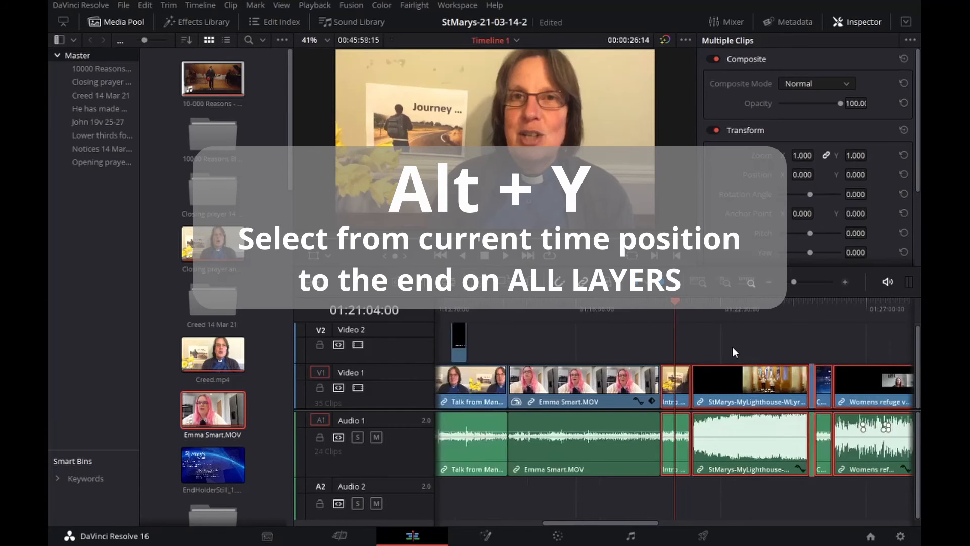
scroll(732, 346, "up", 5)
scroll(731, 355, "up", 5)
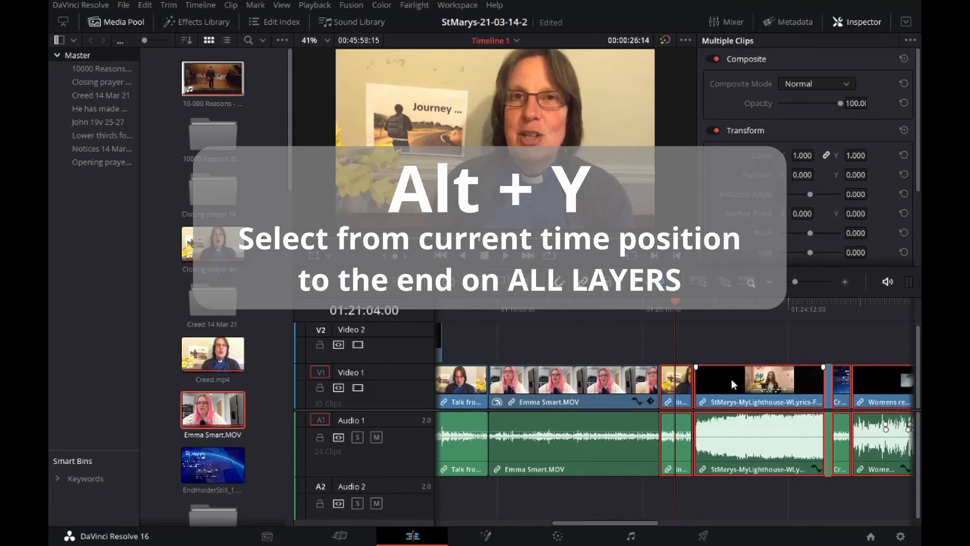
left_click_drag(659, 394, 857, 384)
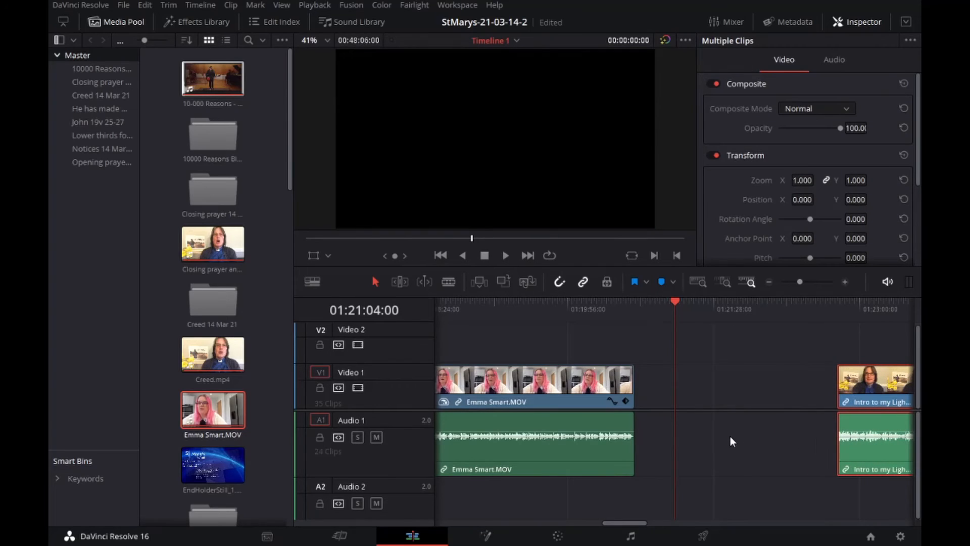
Delete the gap before Intro to my Lighthouse.mp4 so the following clips close up
left_click(680, 437)
key("BackSpace")
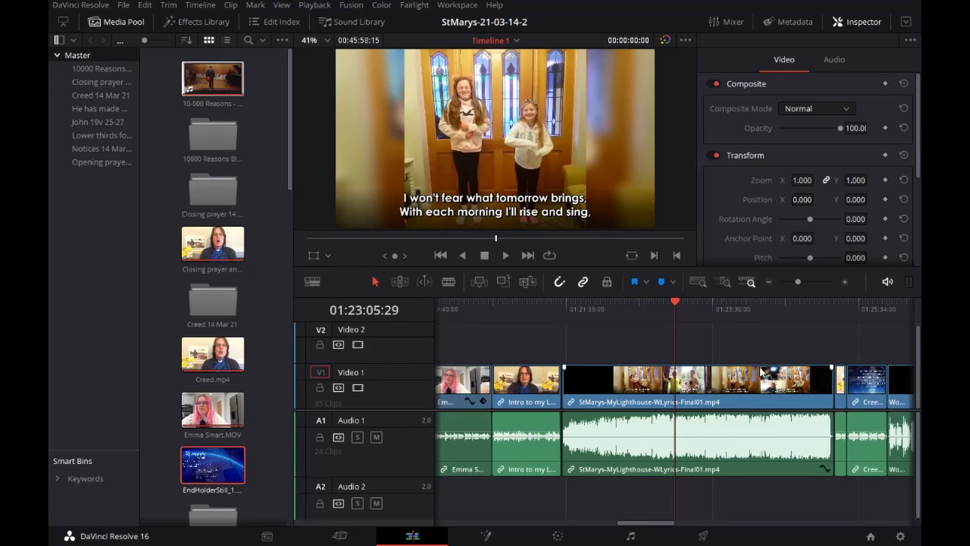
Temporarily disable StMarys-MyLighthouse-WLyrics-Final01.mp4 to check the timeline without it up to 01:23:32:05, and re-enable it
left_click(770, 386)
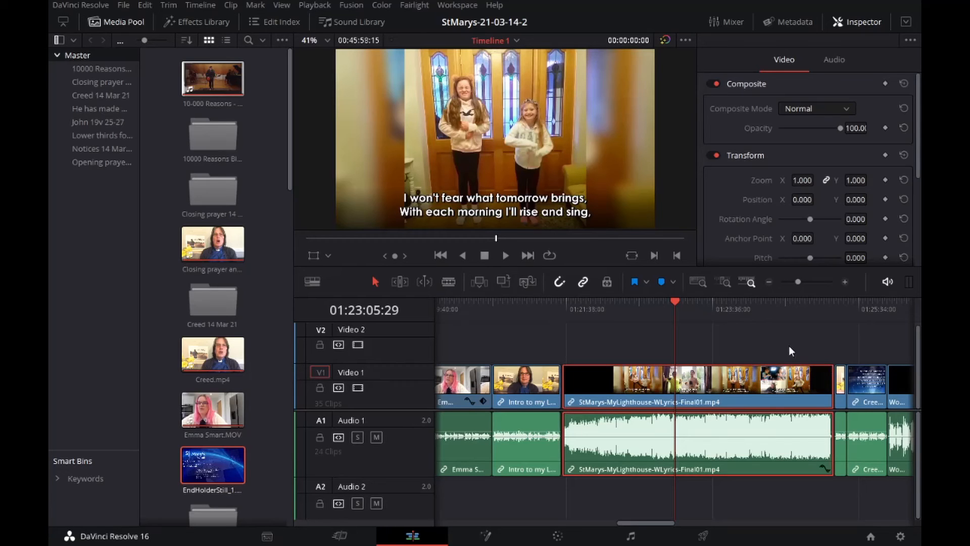
key("d")
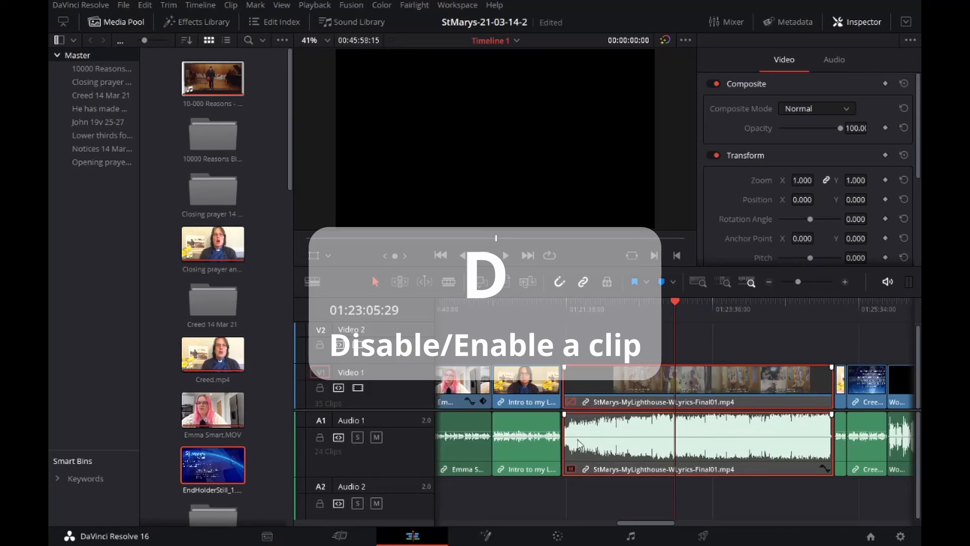
left_click(542, 311)
left_click_drag(548, 310, 708, 342)
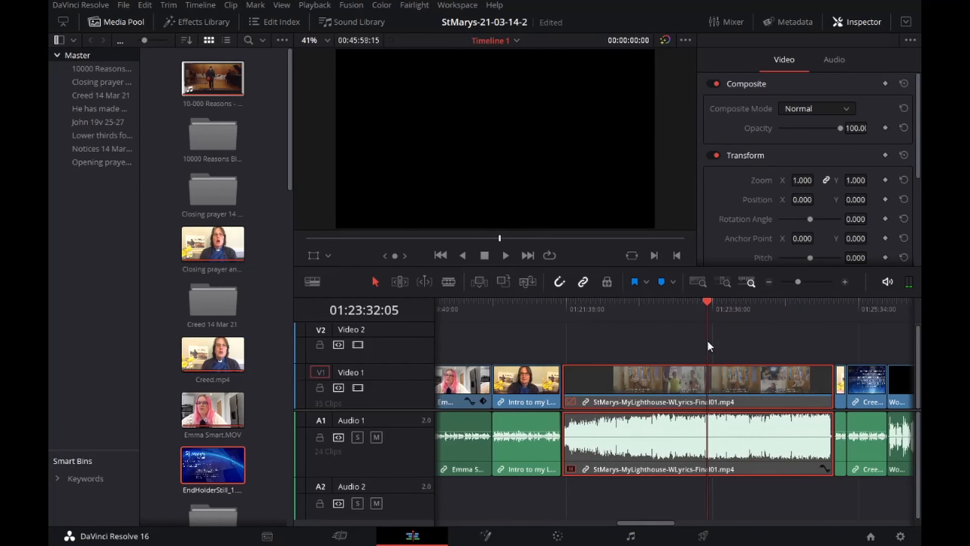
key("d")
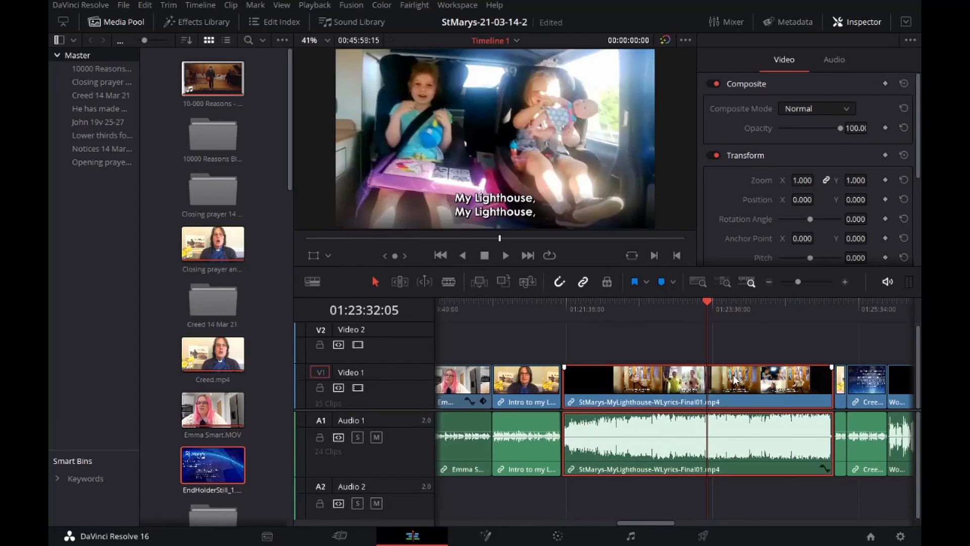
Play the prayers clip from just before its first Video 2 caption to preview the caption overlay
scroll(726, 377, "down", 2)
scroll(726, 377, "down", 5)
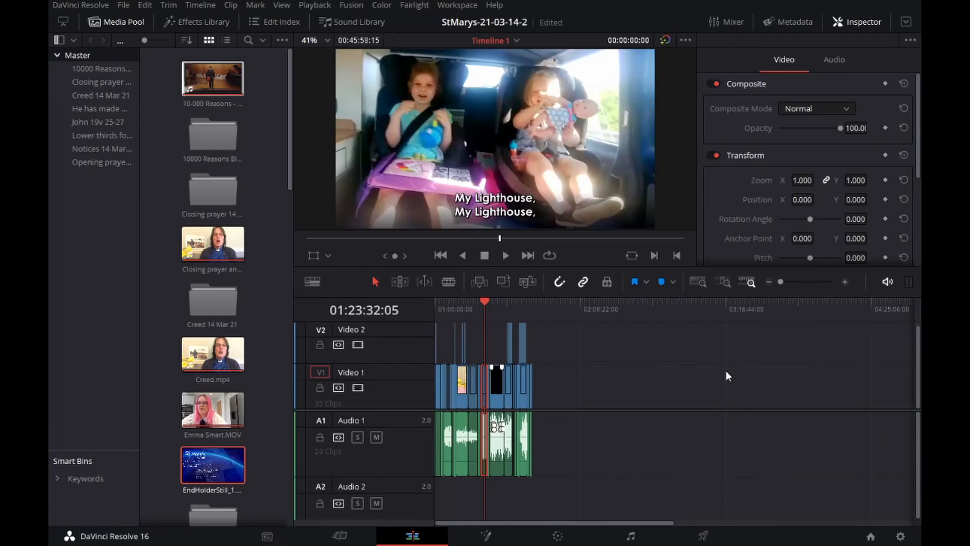
scroll(725, 376, "up", 6)
left_click(872, 349)
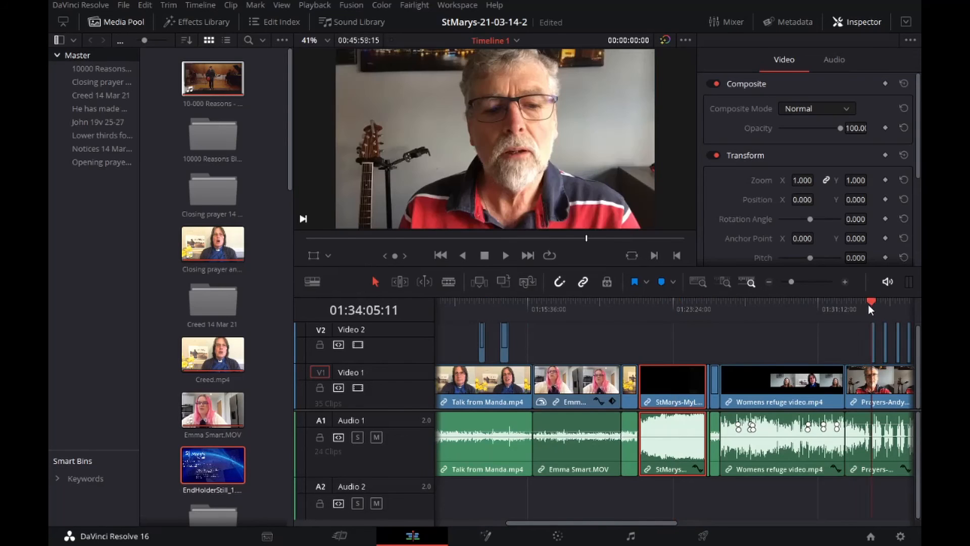
scroll(717, 355, "up", 5)
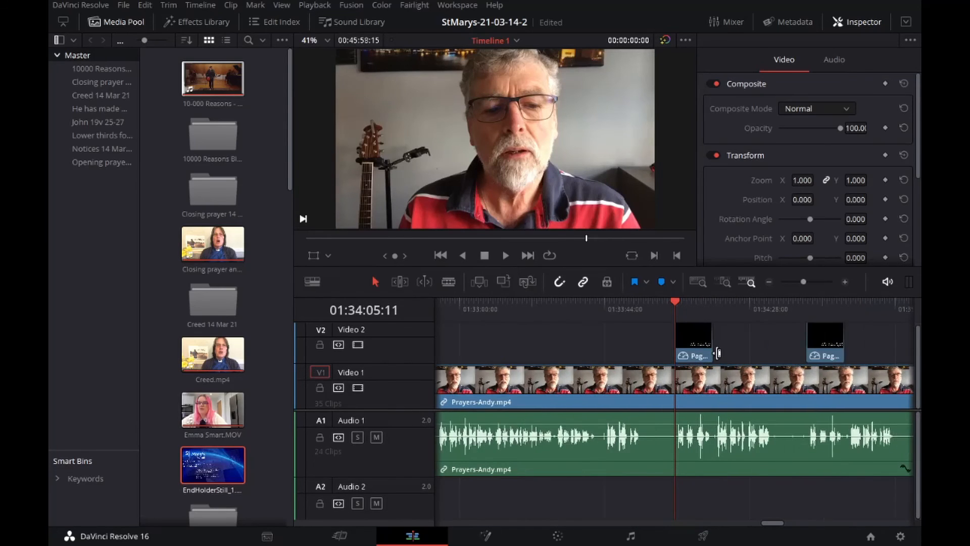
left_click(657, 307)
key("space")
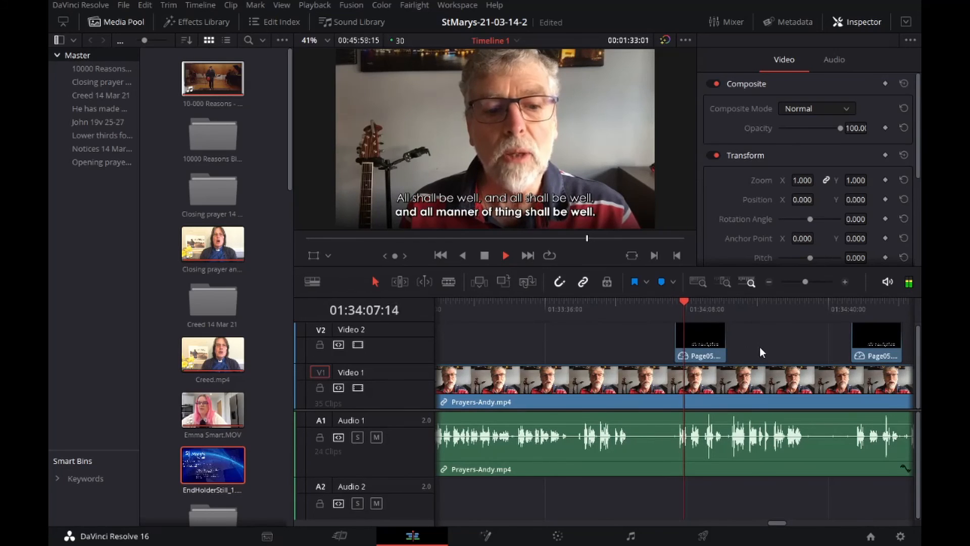
key("space")
Disable the first Page05 caption clip over the prayers on Video 2 and preview the section from 01:34:01:18
left_click(658, 307)
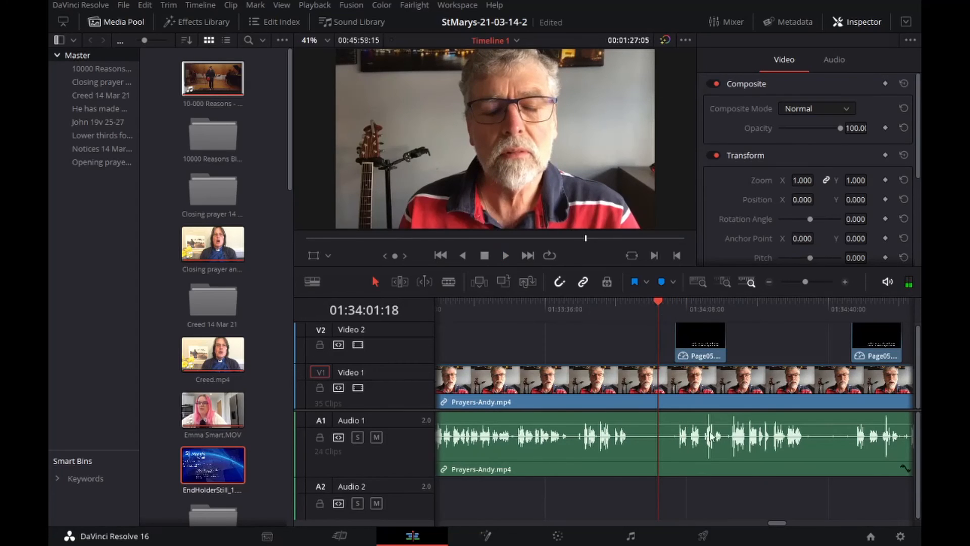
left_click(700, 349)
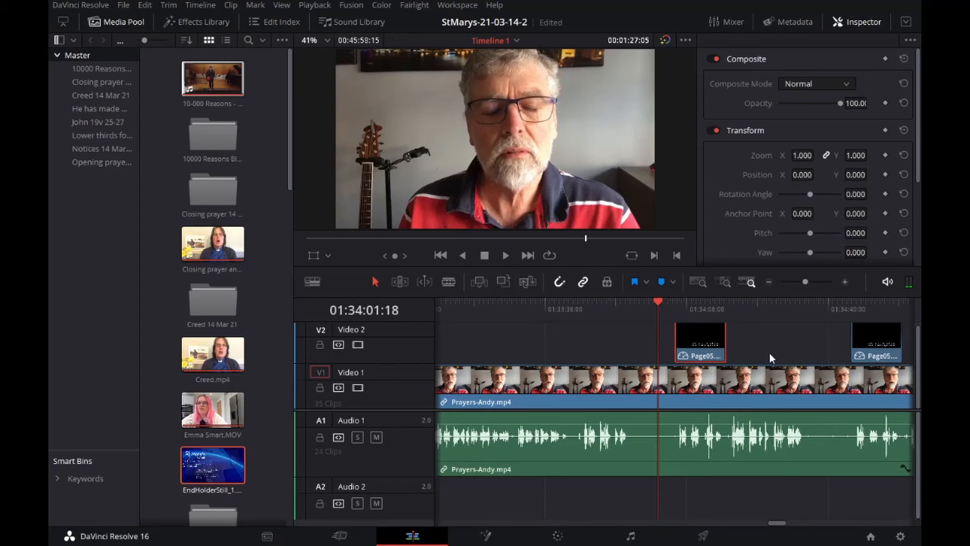
key("d")
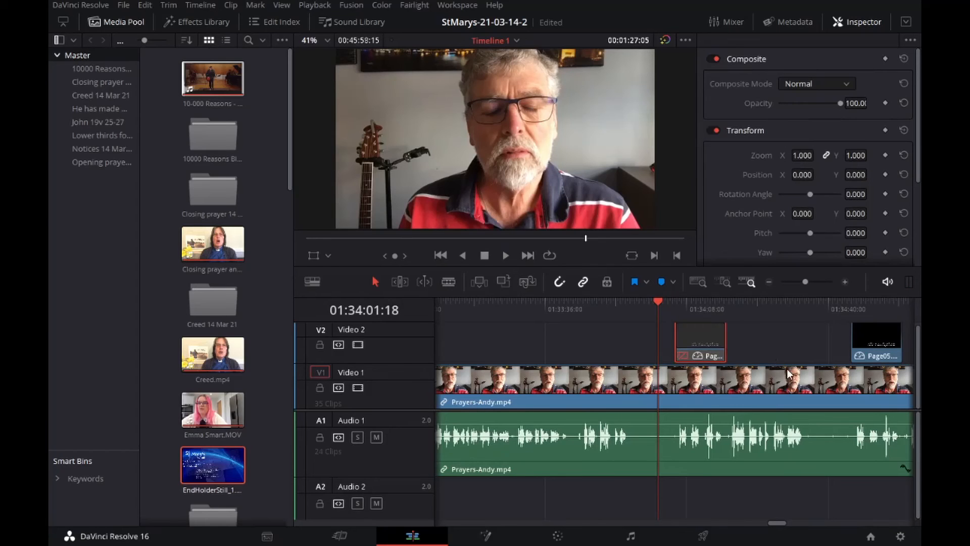
scroll(730, 364, "up", 1)
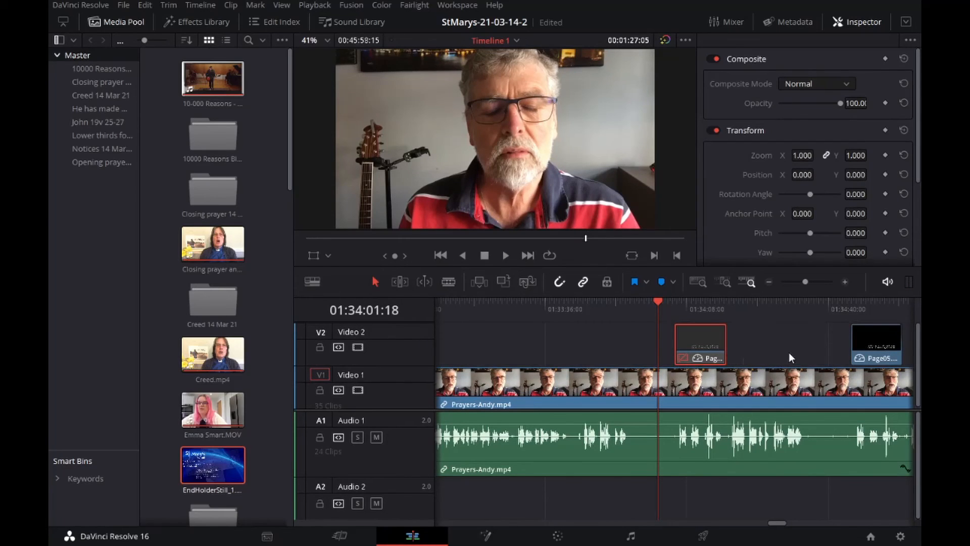
key("space")
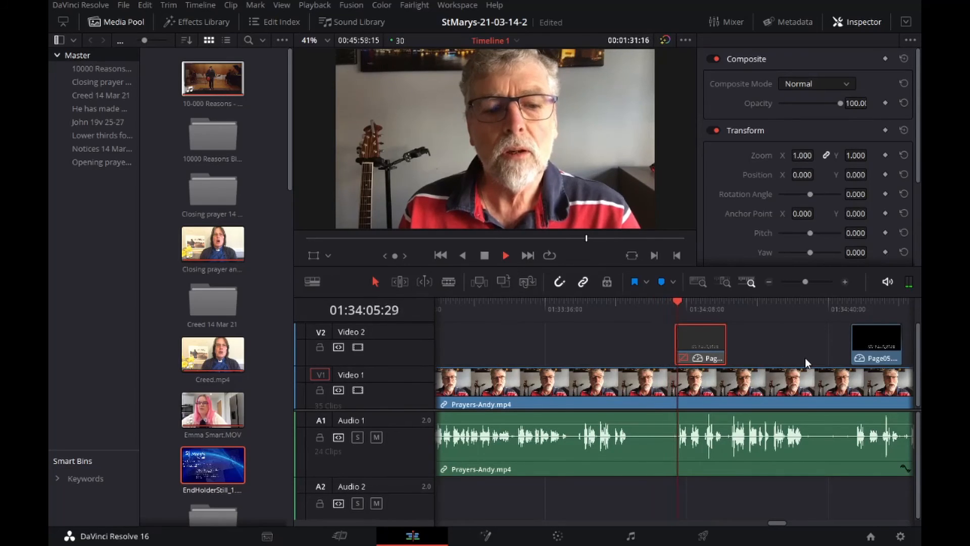
key("space")
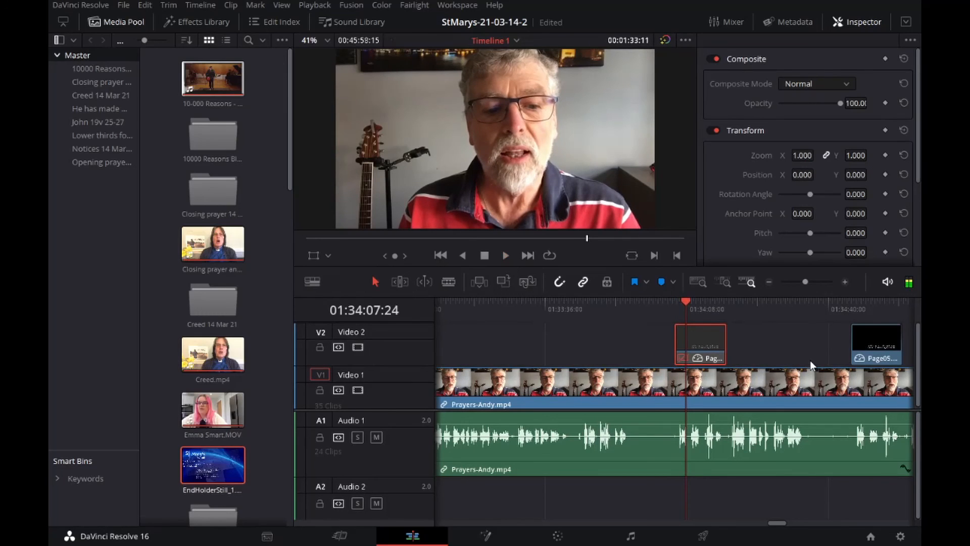
Re-enable the first Page05 caption clip on Video 2
key("d")
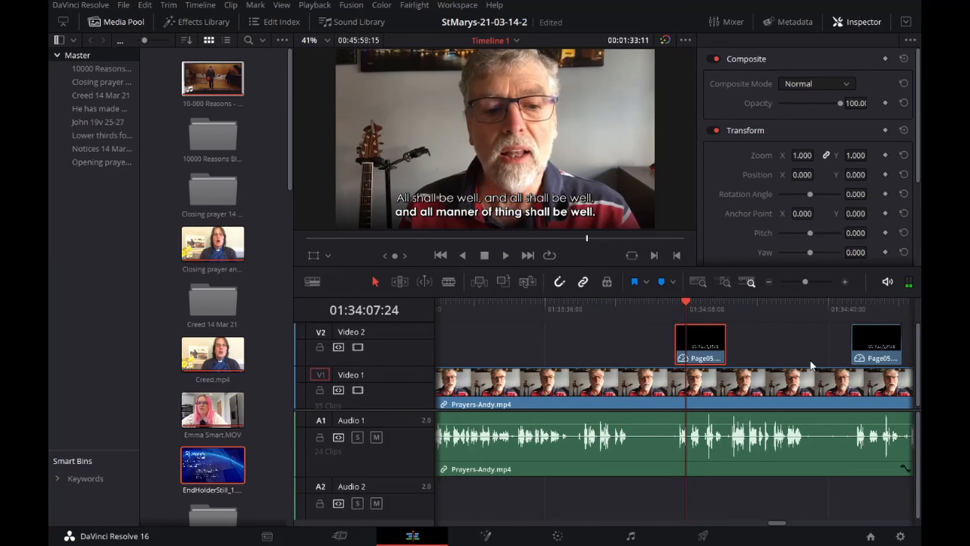
scroll(839, 366, "down", 4)
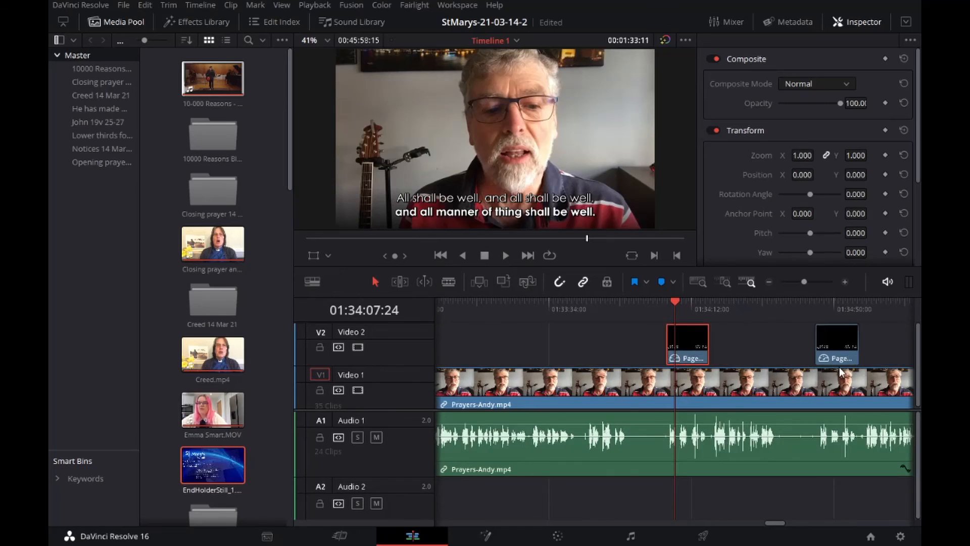
Open the CreditsComp compound clip near the end of Timeline 1 in its own timeline
scroll(839, 367, "down", 4)
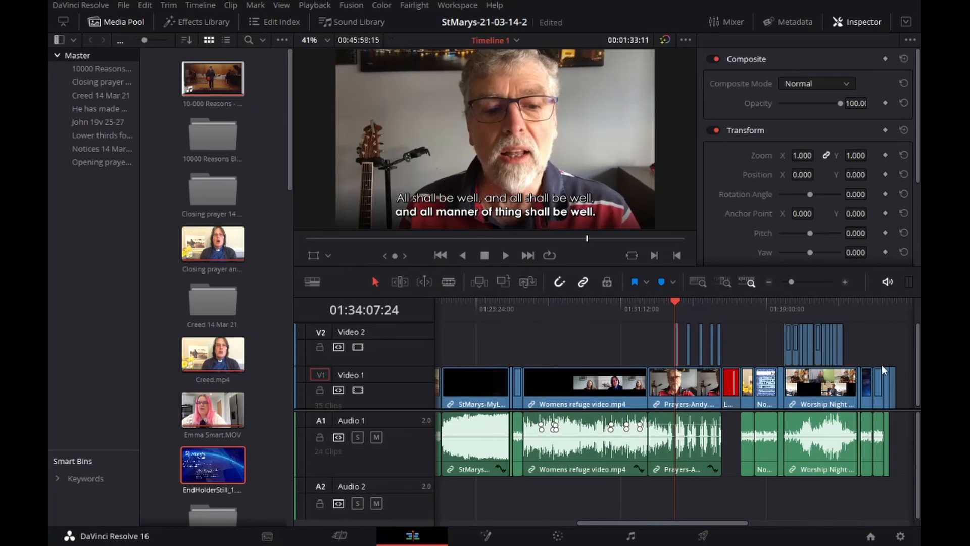
left_click(873, 304)
scroll(888, 405, "up", 6)
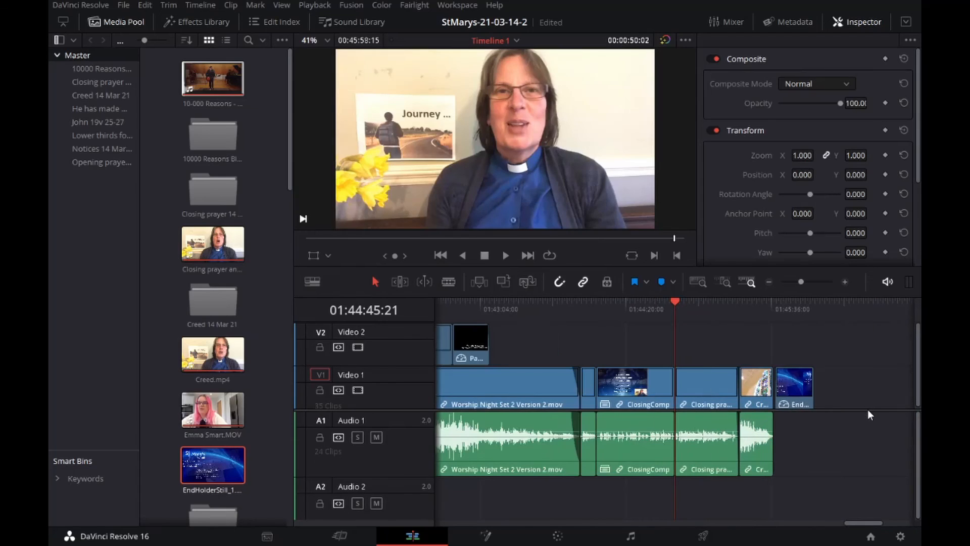
scroll(868, 407, "up", 2)
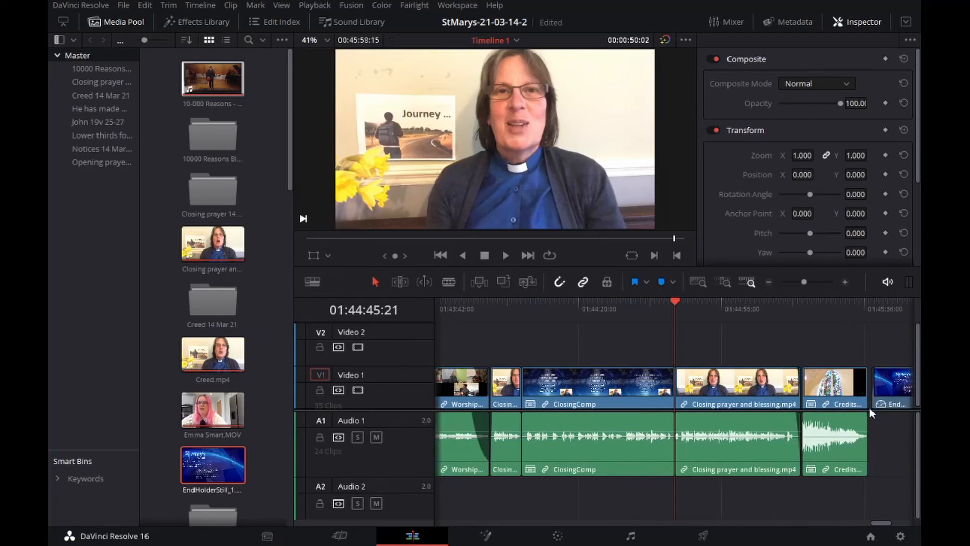
right_click(850, 388)
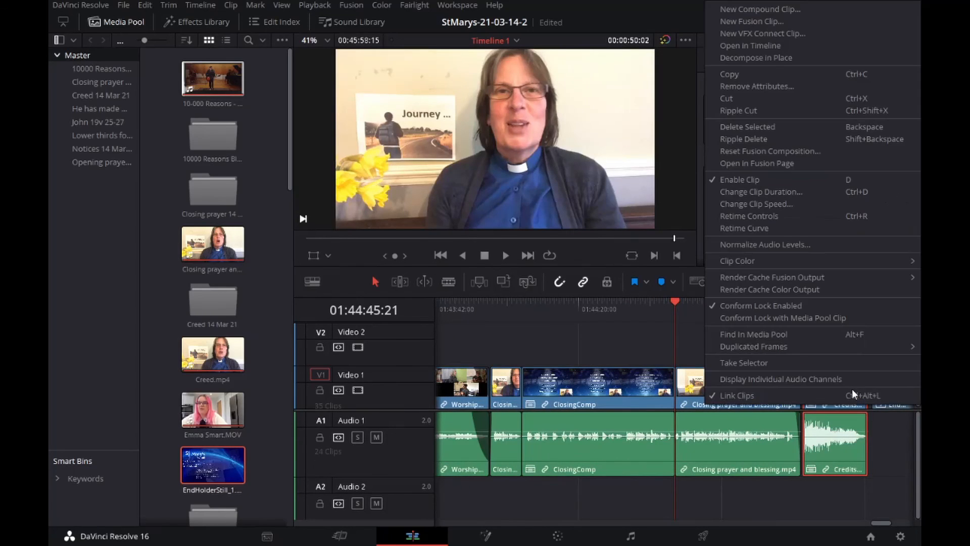
left_click(771, 46)
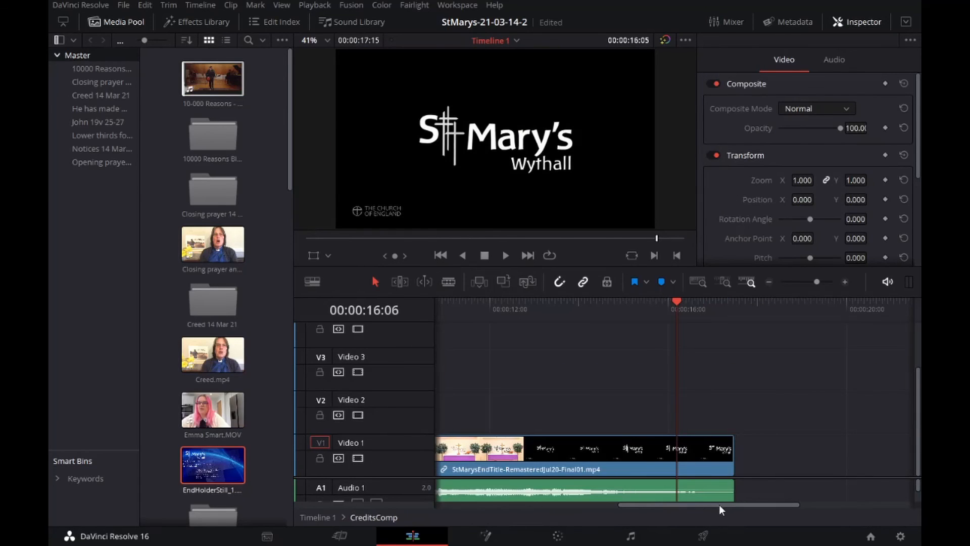
Examine the stacked lower-third titles at the start of the credits timeline, checking the captions at 00:00:02:09 and 00:00:04:13
left_click_drag(719, 504, 524, 500)
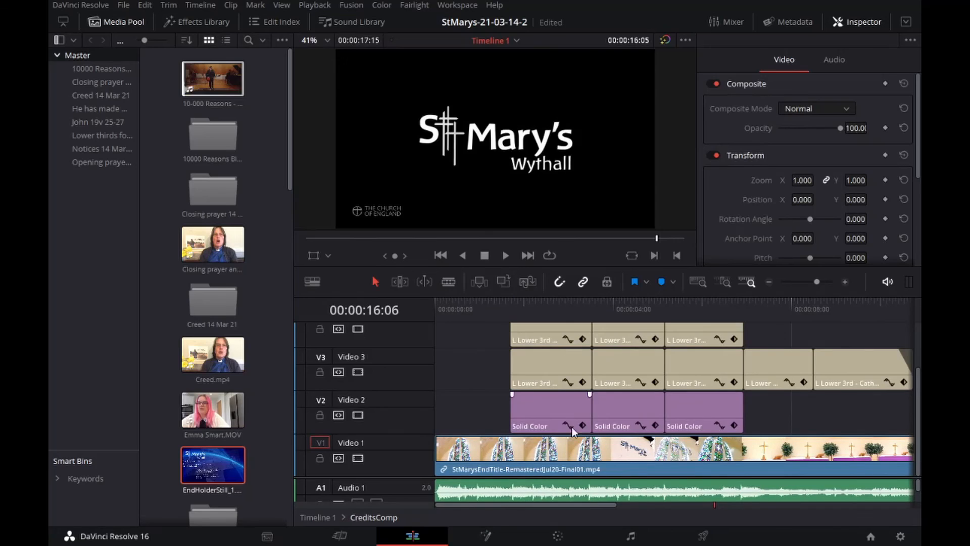
scroll(543, 380, "up", 2)
scroll(543, 379, "up", 1)
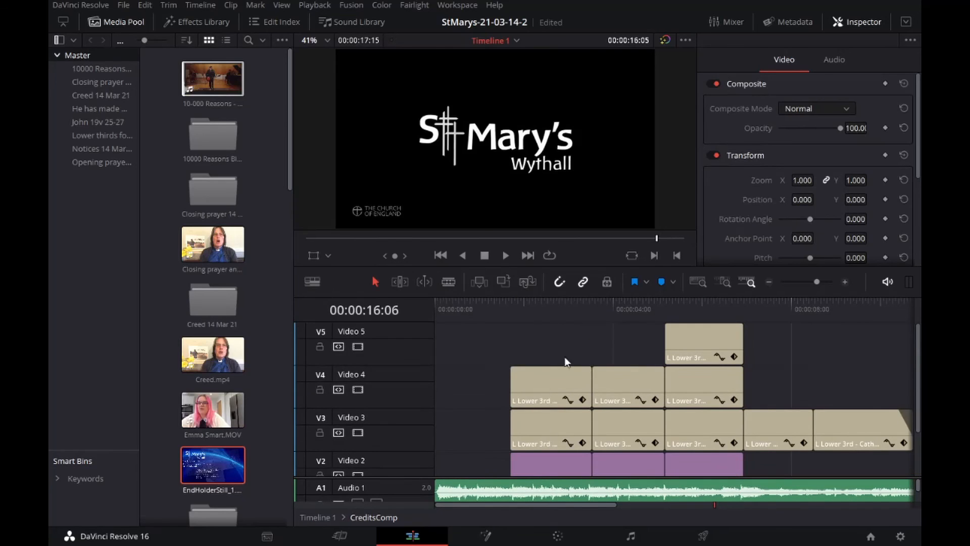
left_click(538, 301)
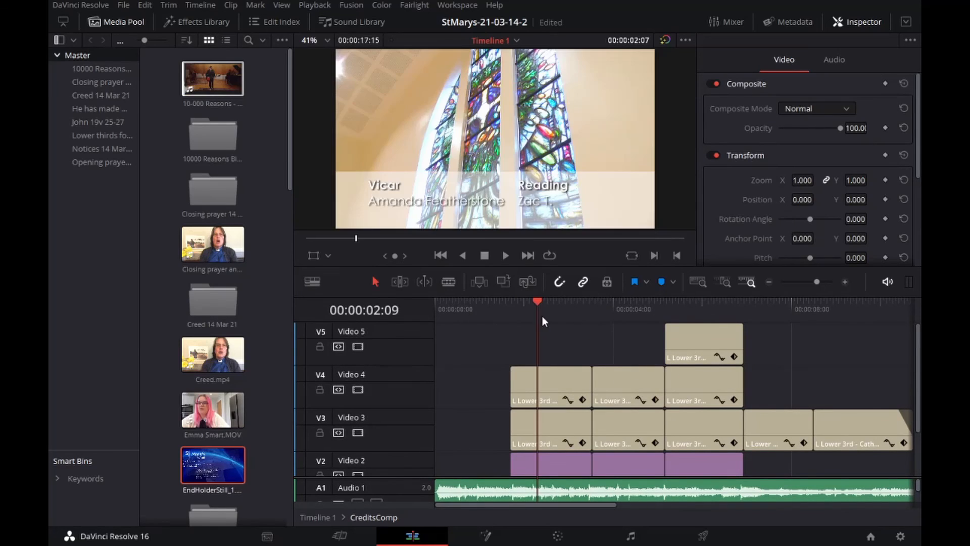
left_click(543, 390)
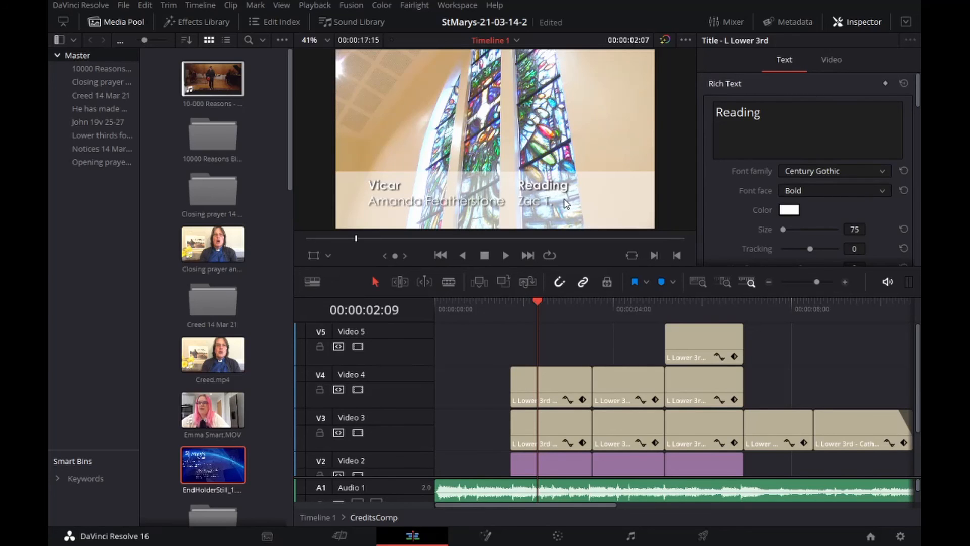
left_click(632, 306)
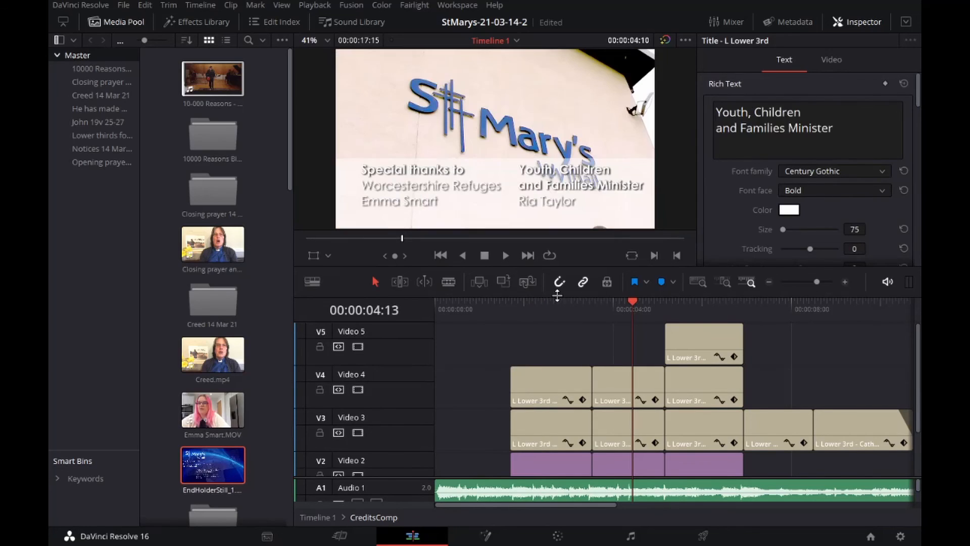
Disable the first lower-third title on Video 4, which reads "Reading", and view the credits at 00:00:02:17
left_click(561, 314)
left_click(539, 383)
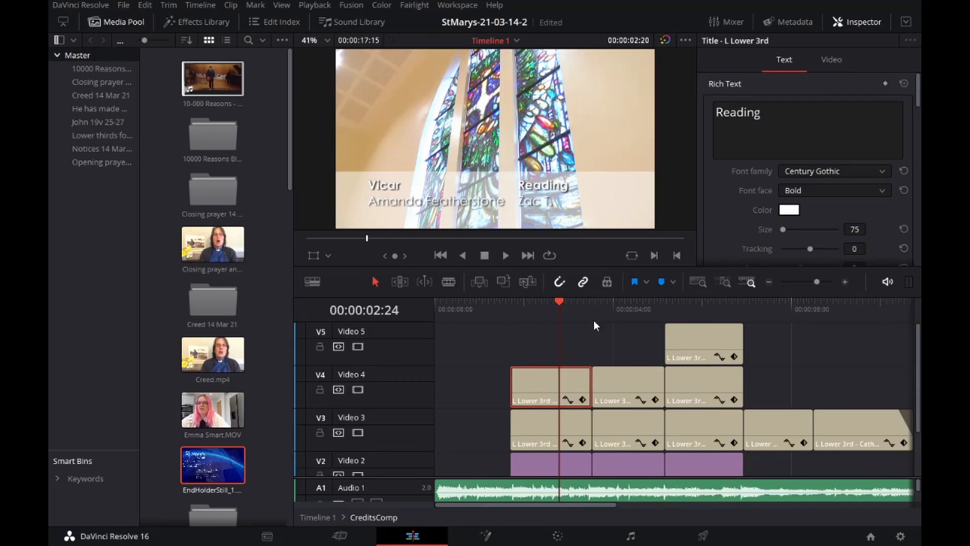
left_click_drag(580, 304, 549, 310)
key("d")
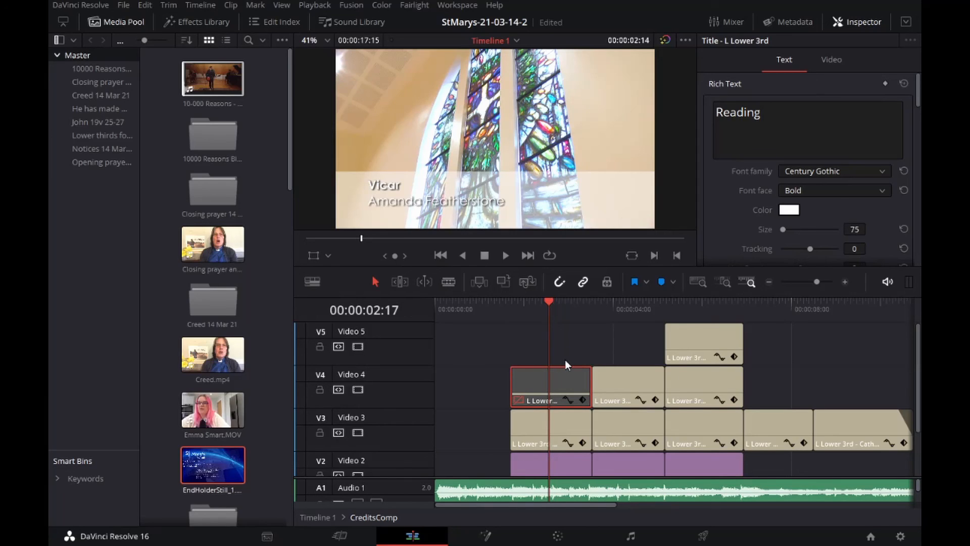
Re-enable the "Reading" title on Video 4, view it at 00:00:02:19, and keep it selected
left_click(552, 305)
key("d")
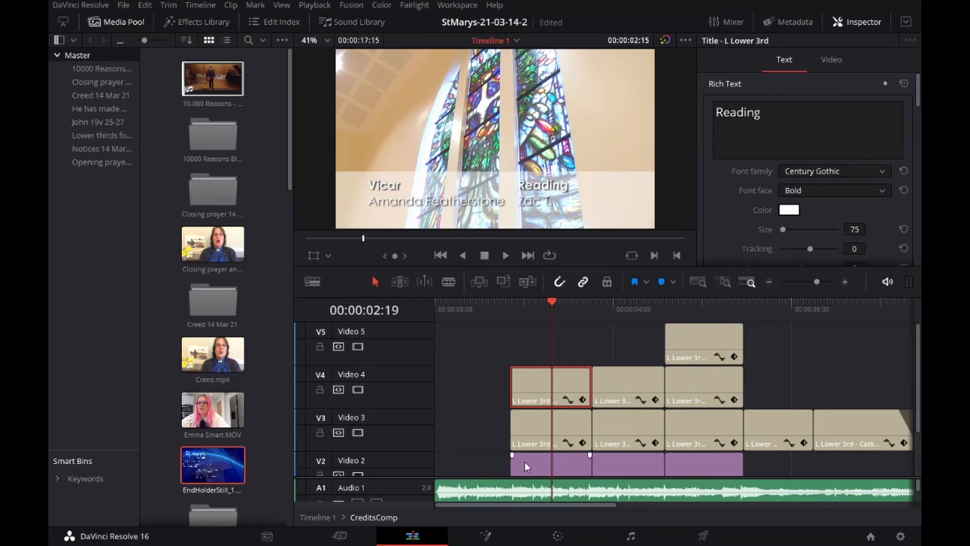
left_click(531, 353)
left_click(540, 403)
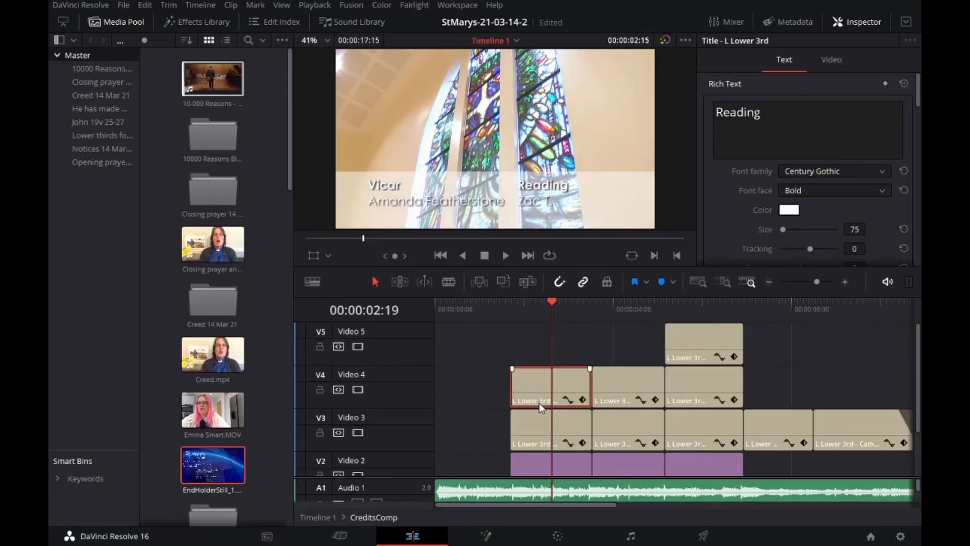